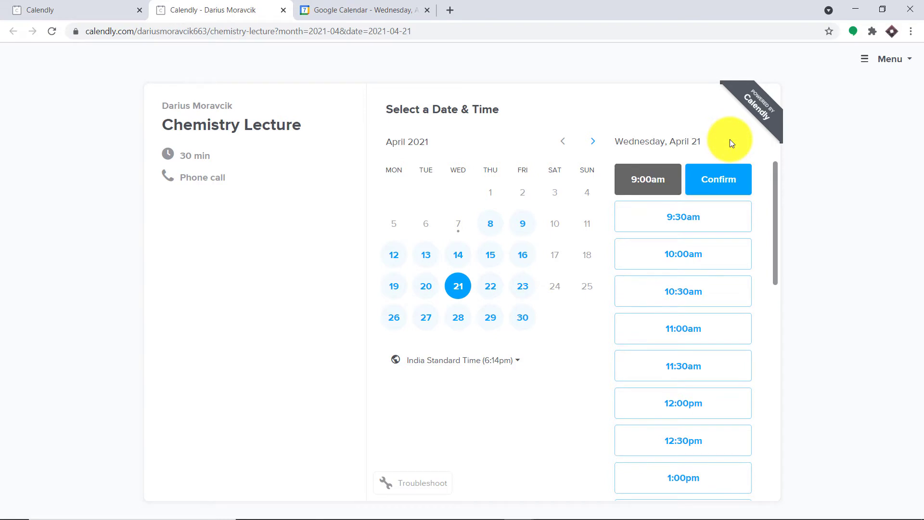
# Step: Confirm the April 21 9:00am slot, autofill the invitee's name, email and phone, and schedule it
pyautogui.click(718, 184)
pyautogui.click(485, 161)
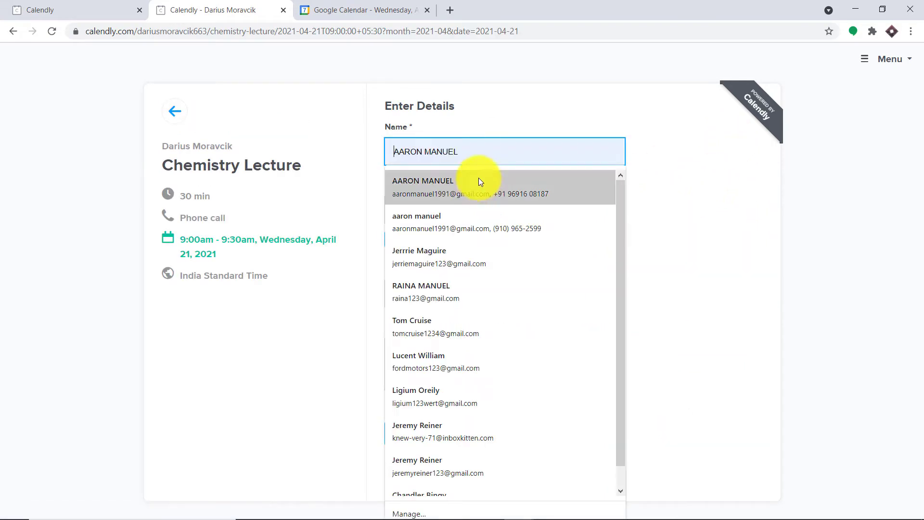
pyautogui.click(479, 181)
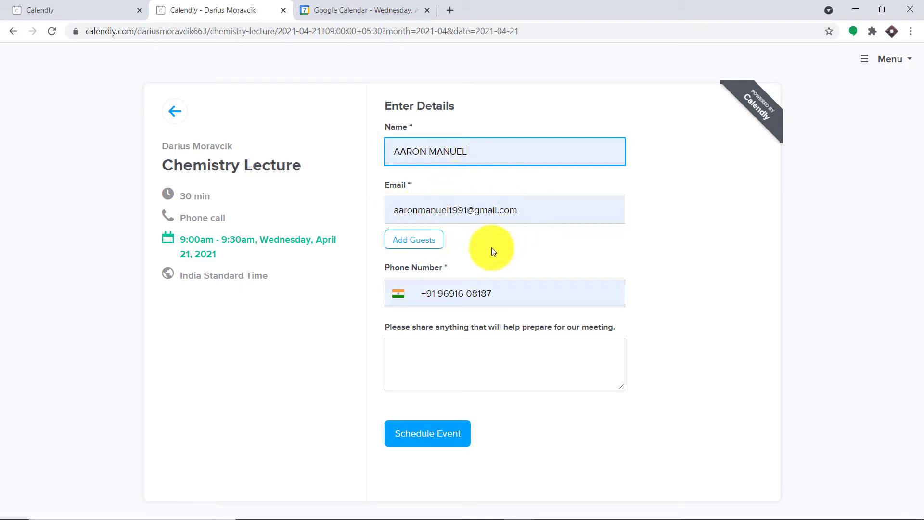
pyautogui.click(423, 435)
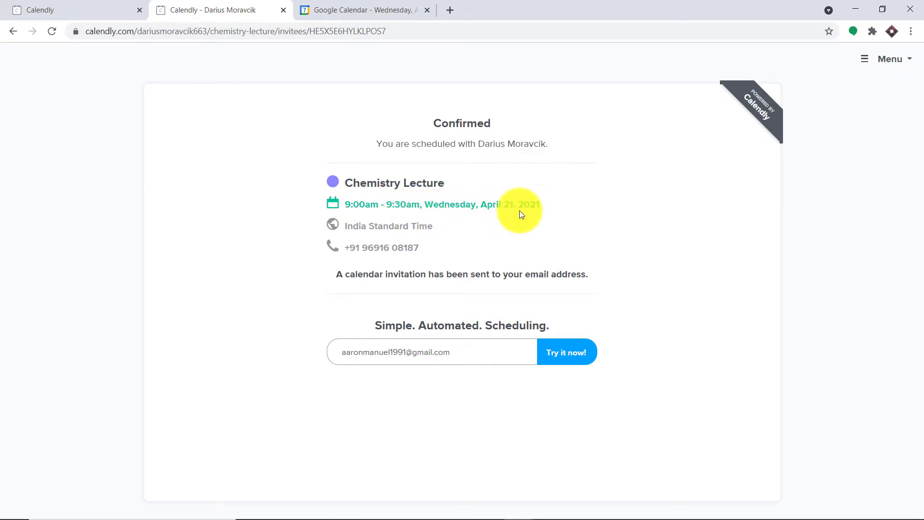
# Step: Open the April 21 Chemistry Lecture event in Google Calendar and review its two guests
pyautogui.click(377, 4)
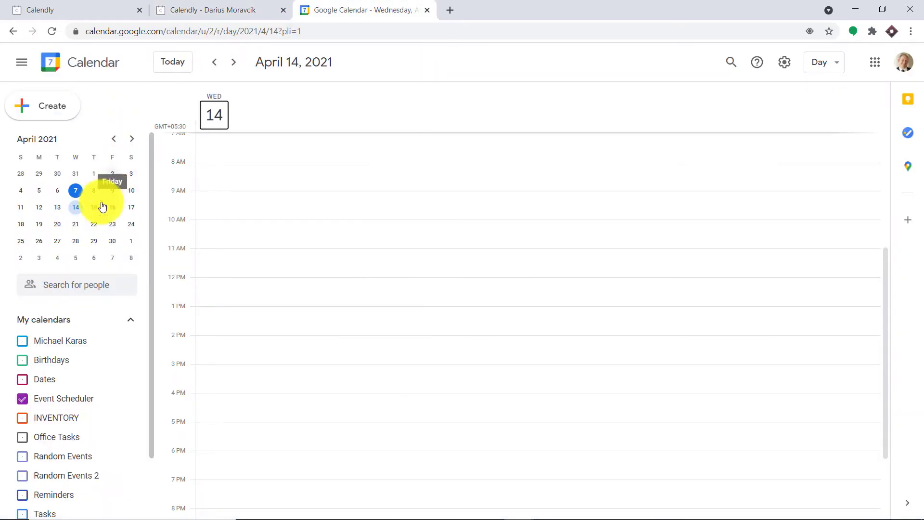
pyautogui.click(77, 224)
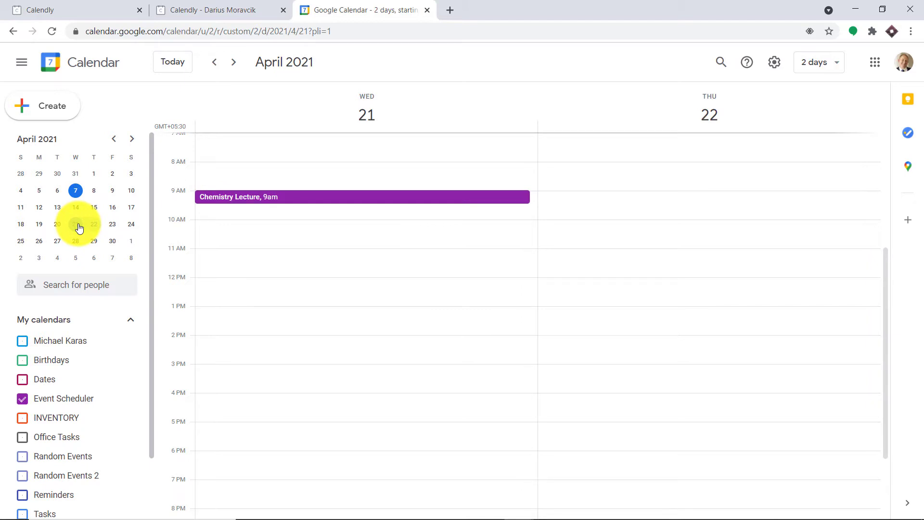
pyautogui.click(245, 202)
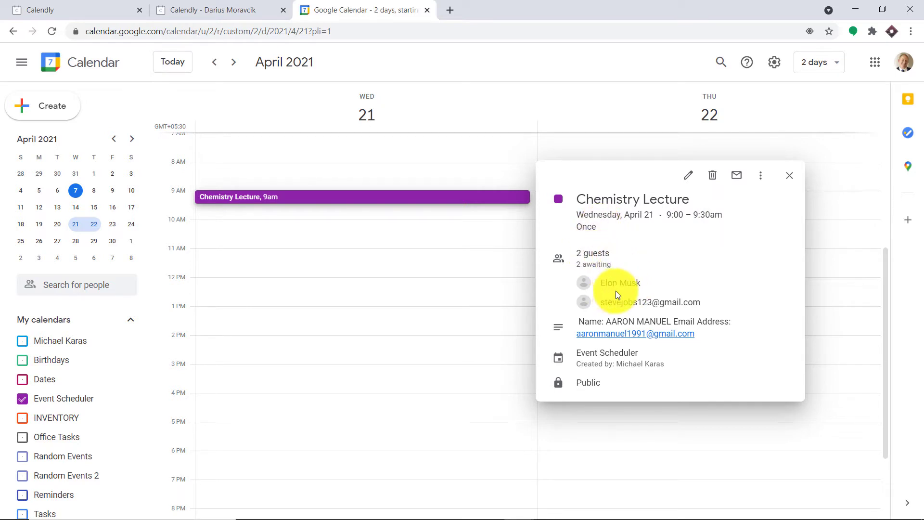
pyautogui.moveTo(697, 304); pyautogui.dragTo(602, 283)
pyautogui.click(681, 226)
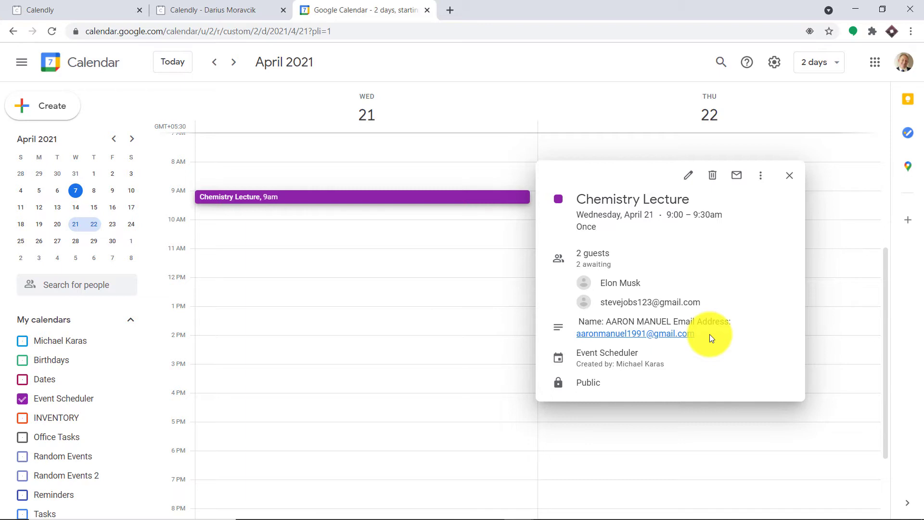
# Step: Go to pabbly.com in a new tab, sign in, and launch Pabbly Connect
pyautogui.click(452, 7)
pyautogui.write('pabbly.com')
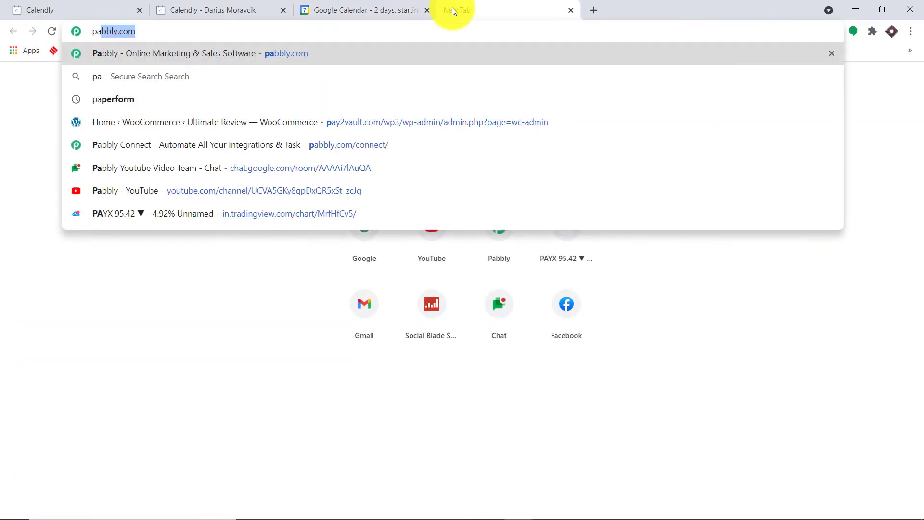
pyautogui.press('Return')
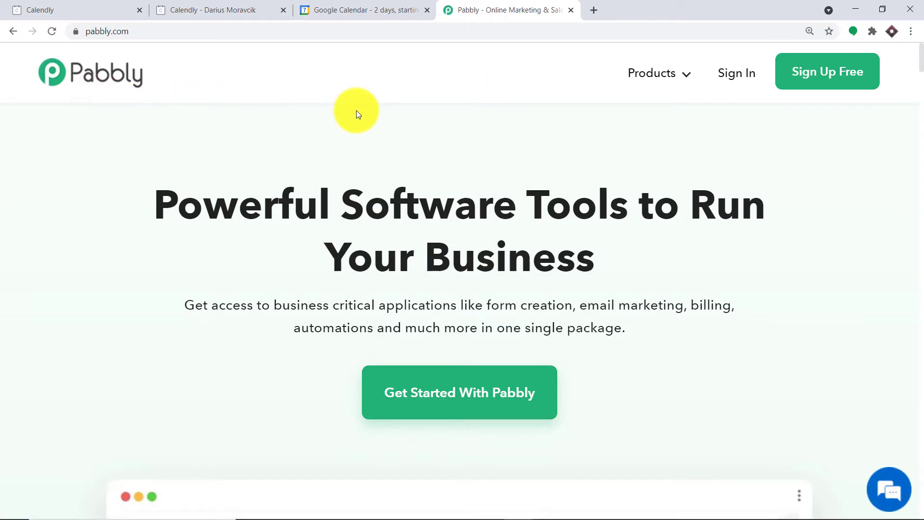
pyautogui.click(731, 82)
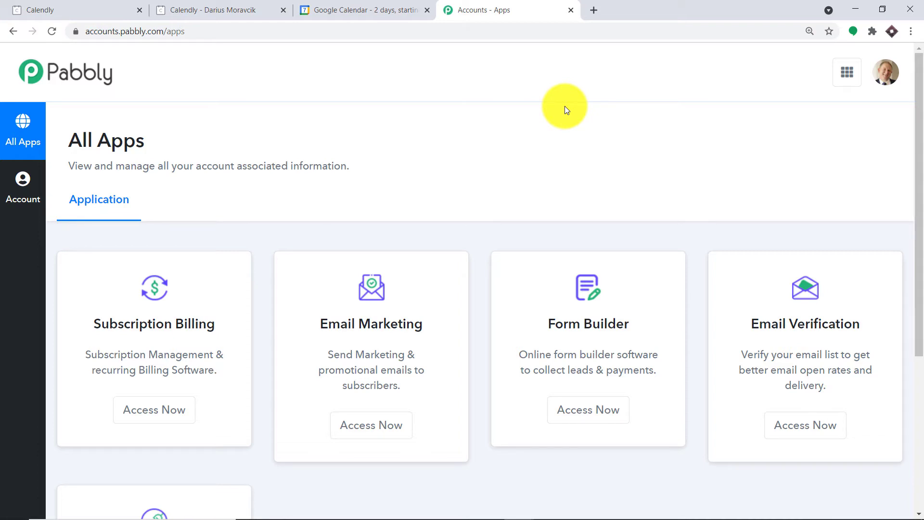
pyautogui.scroll(-5, 565, 106)
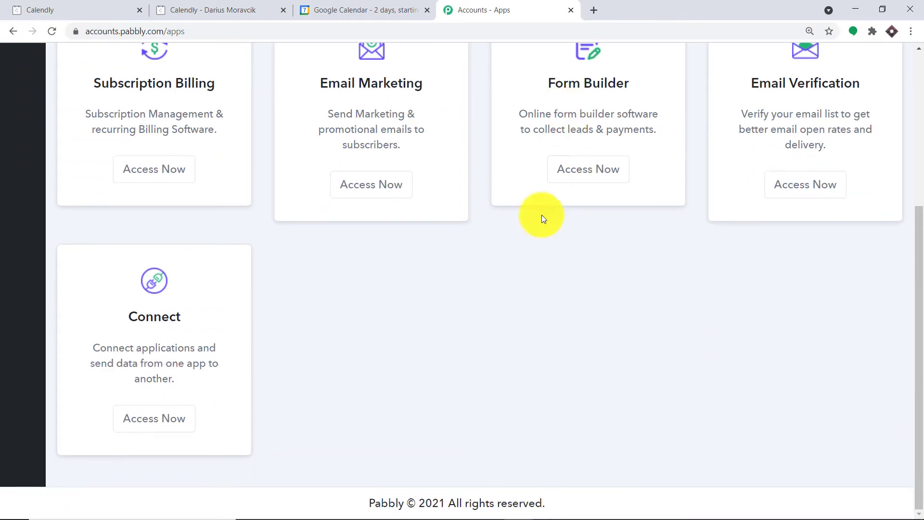
pyautogui.click(165, 418)
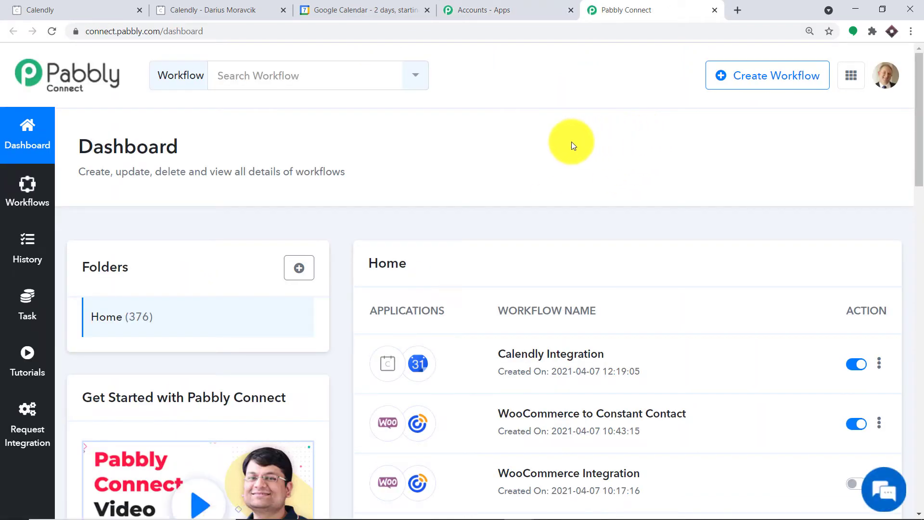
# Step: Switch off the Calendly Integration workflow created 2021-04-07 on the dashboard
pyautogui.scroll(-2, 571, 195)
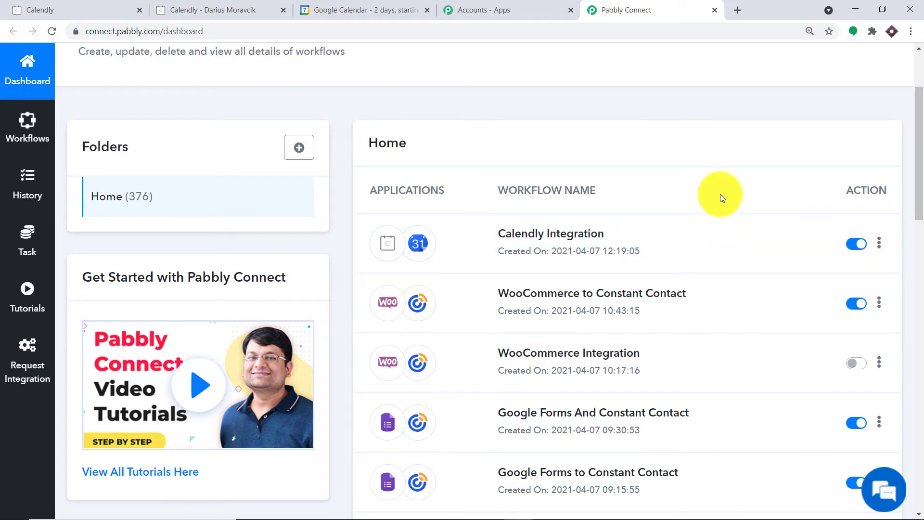
pyautogui.click(852, 245)
pyautogui.scroll(1, 917, 202)
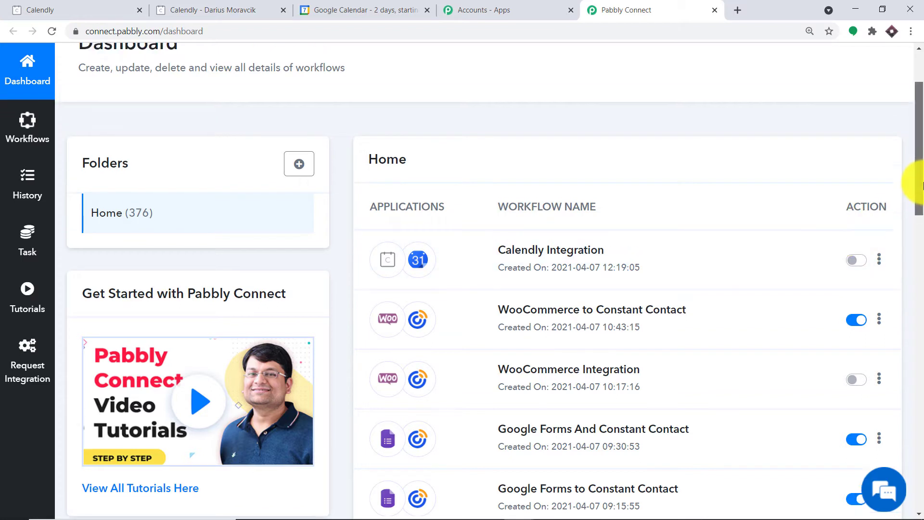
pyautogui.scroll(2, 920, 185)
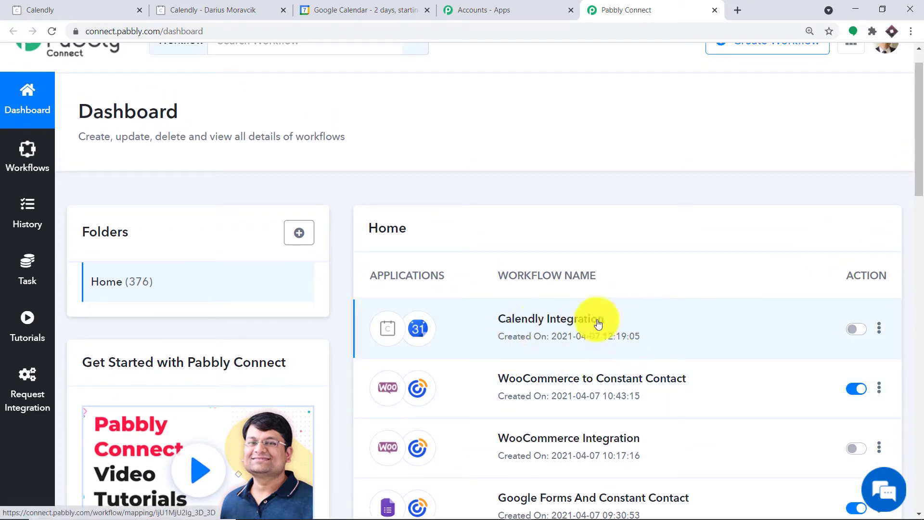
pyautogui.scroll(1, 681, 265)
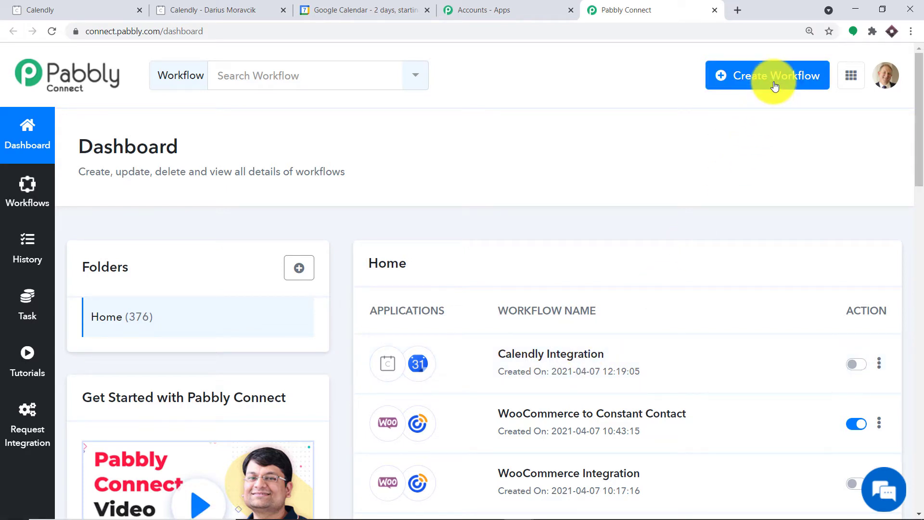
# Step: Create a new workflow named 'Calendly To Google Calendar'
pyautogui.click(749, 85)
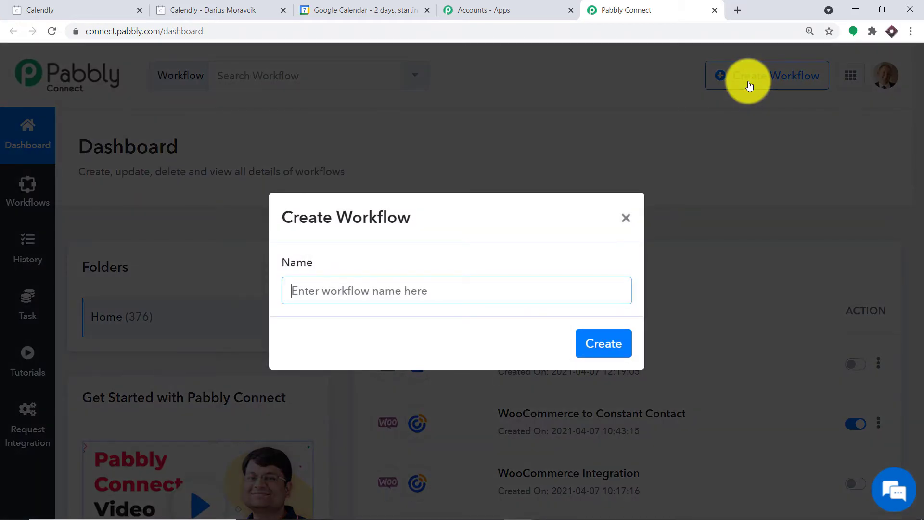
pyautogui.write('Calen')
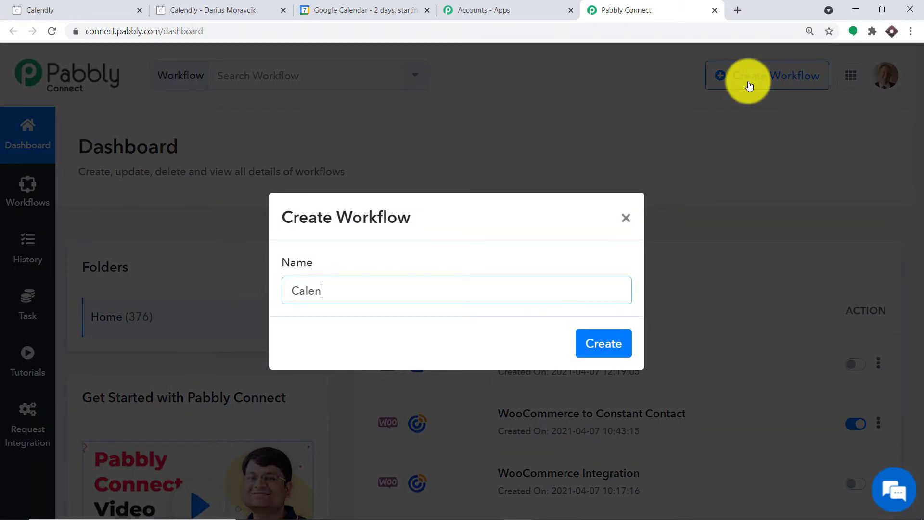
pyautogui.write('dly To Googl')
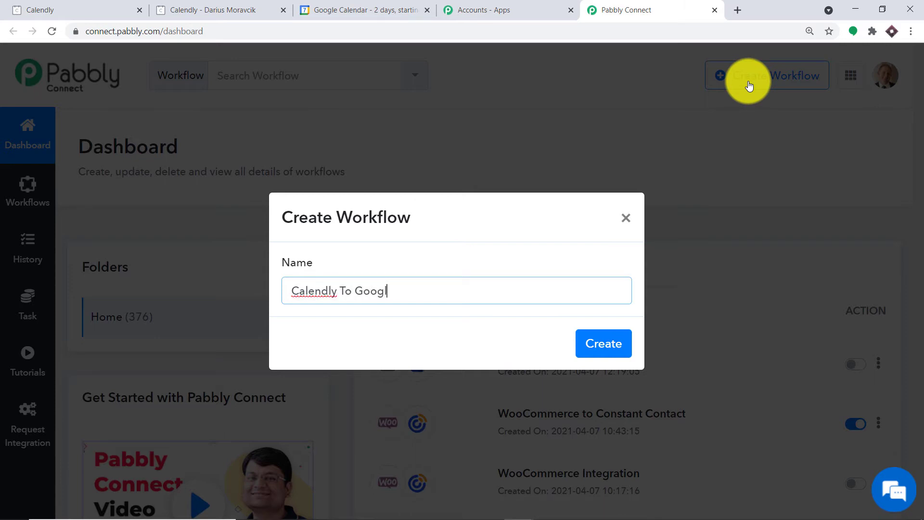
pyautogui.write('e Calendar')
pyautogui.click(595, 343)
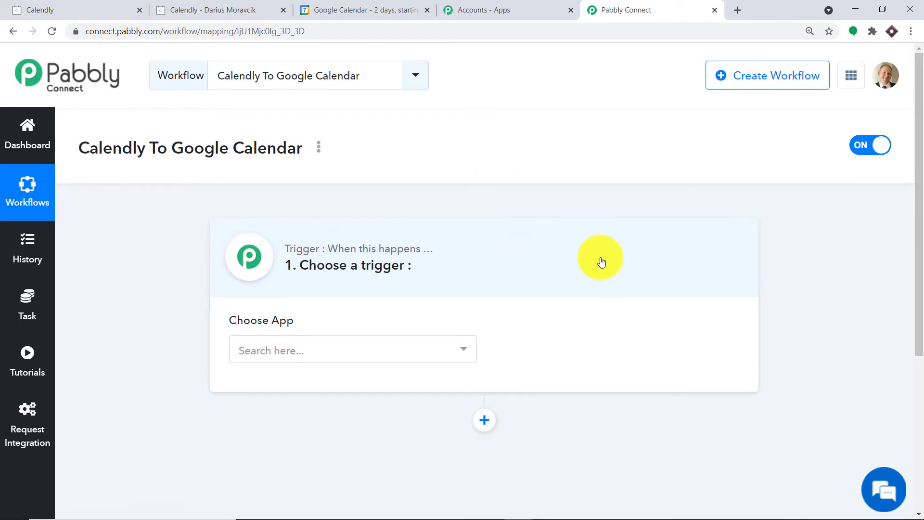
# Step: Set the trigger app to Calendly with Invitee Created as the trigger event
pyautogui.scroll(-3, 601, 262)
pyautogui.click(376, 236)
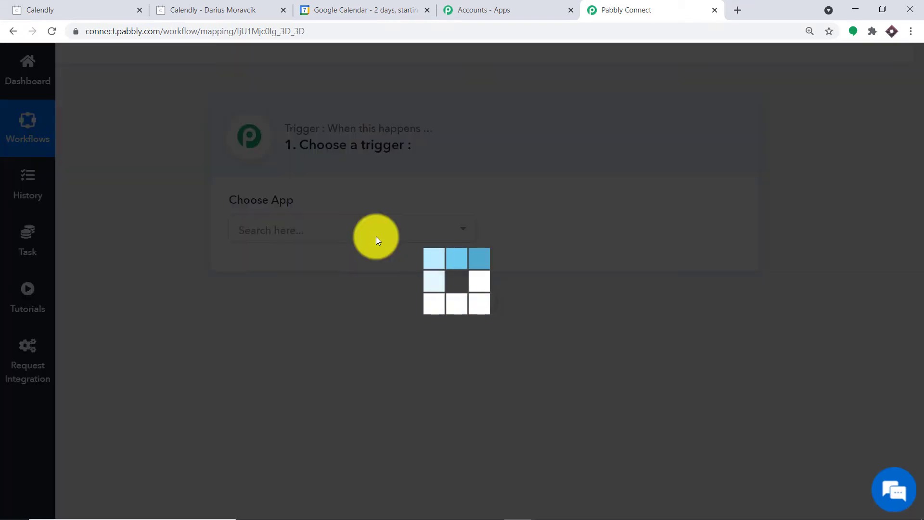
pyautogui.write('cal')
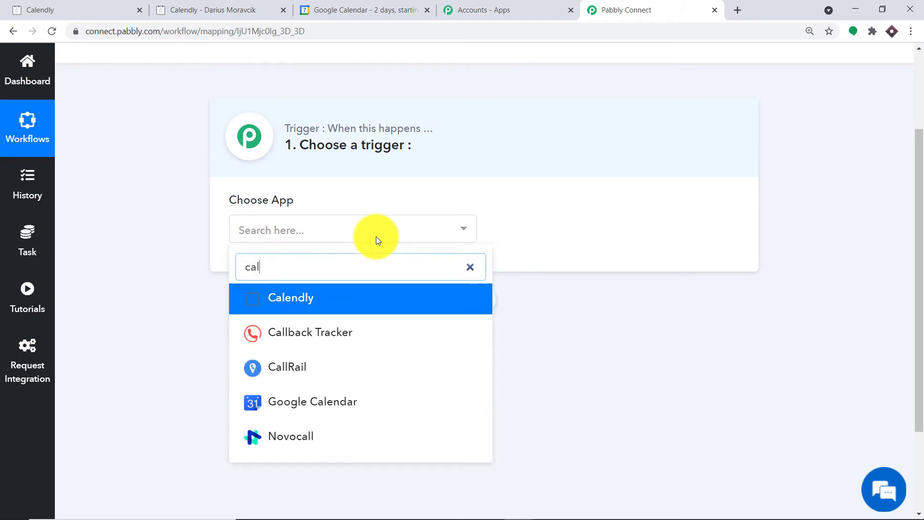
pyautogui.write('endly')
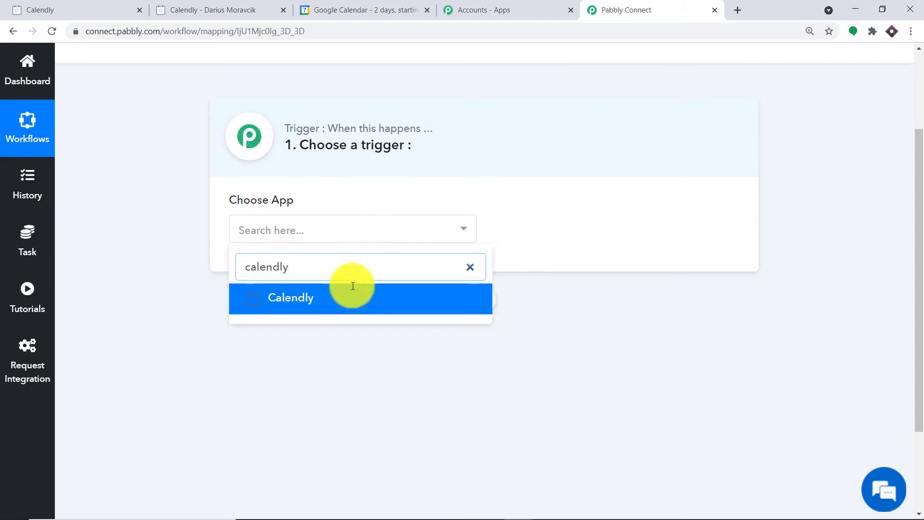
pyautogui.click(353, 286)
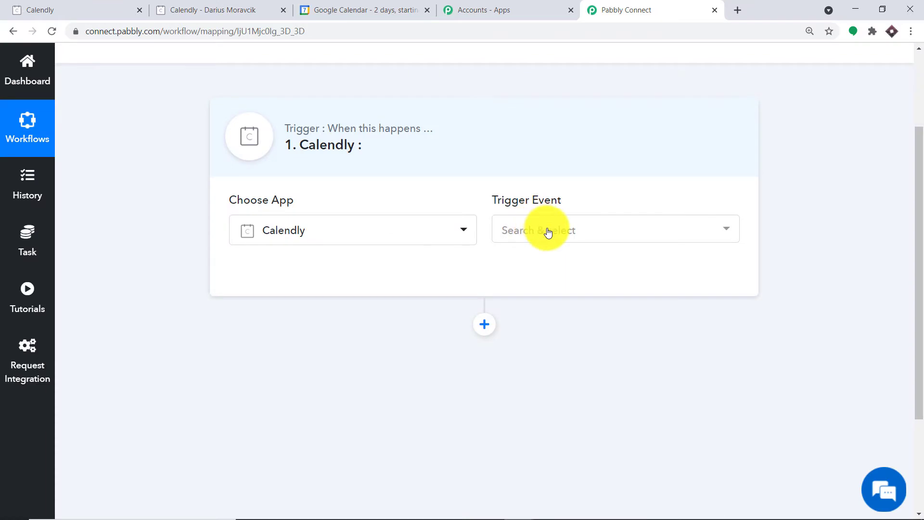
pyautogui.click(548, 233)
pyautogui.click(547, 291)
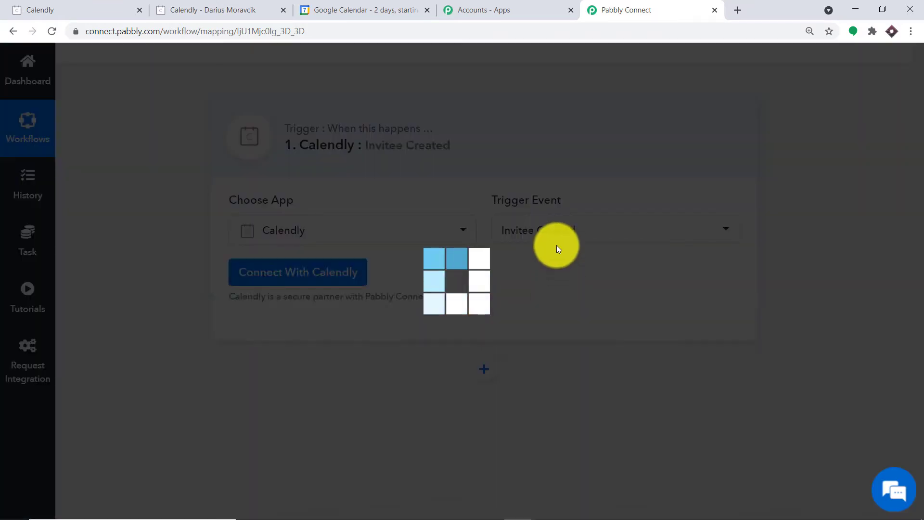
pyautogui.click(555, 242)
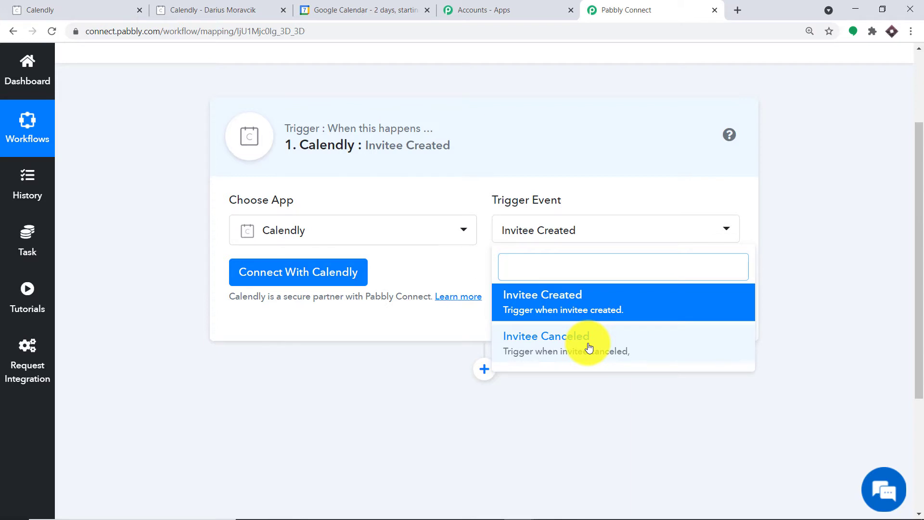
# Step: Keep Invitee Created, start new Calendly credentials at the API Key field, then go to the Calendly tab
pyautogui.click(430, 262)
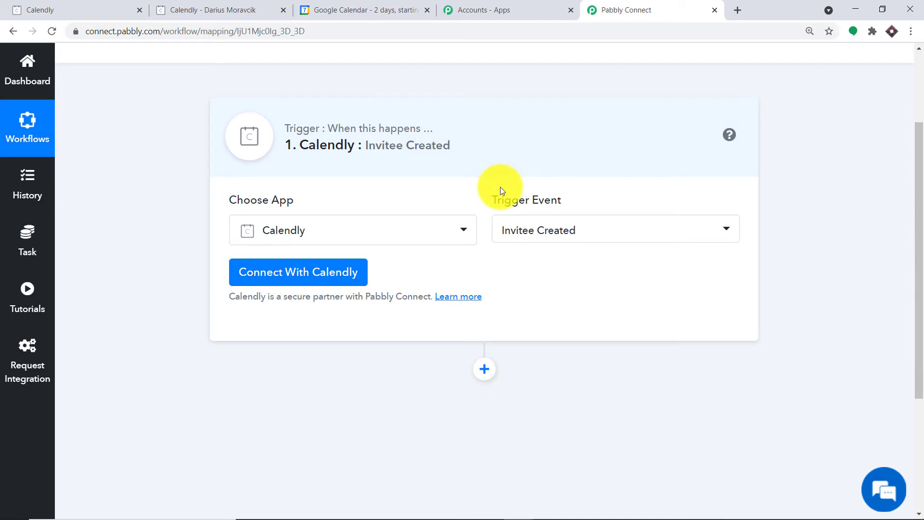
pyautogui.click(302, 273)
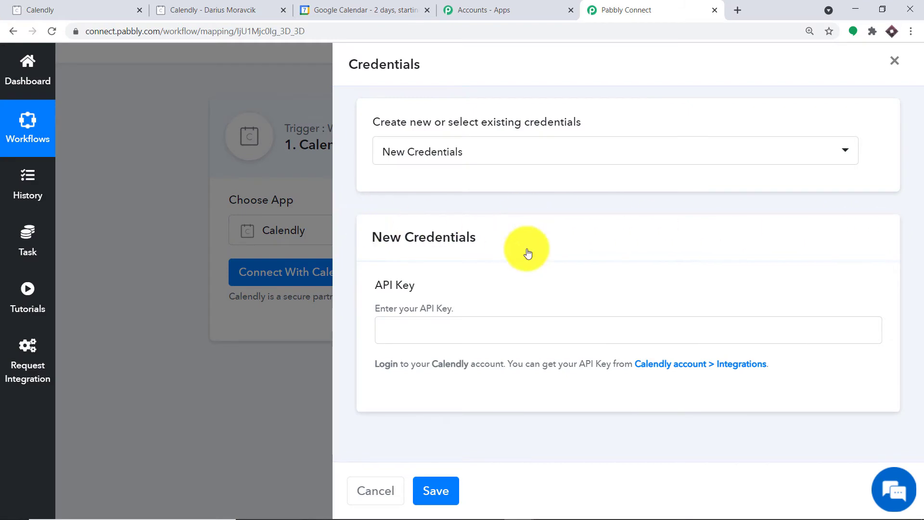
pyautogui.click(435, 332)
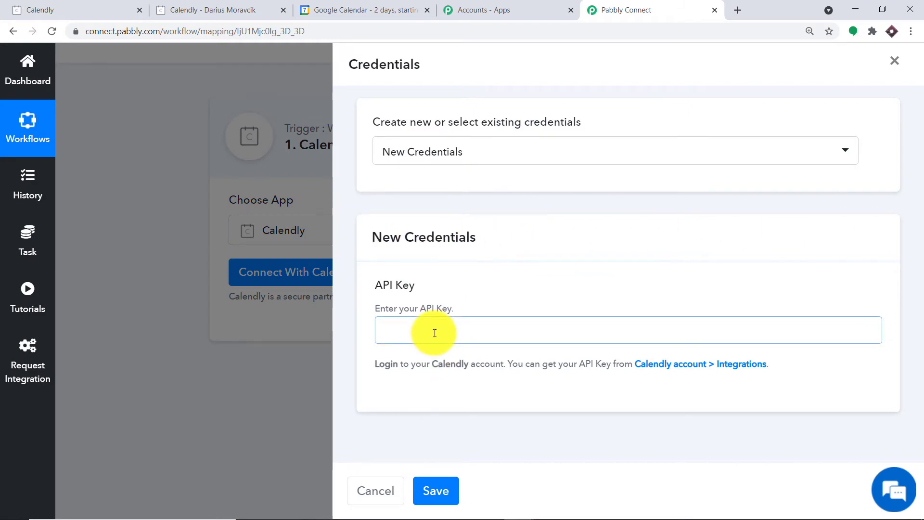
pyautogui.click(250, 10)
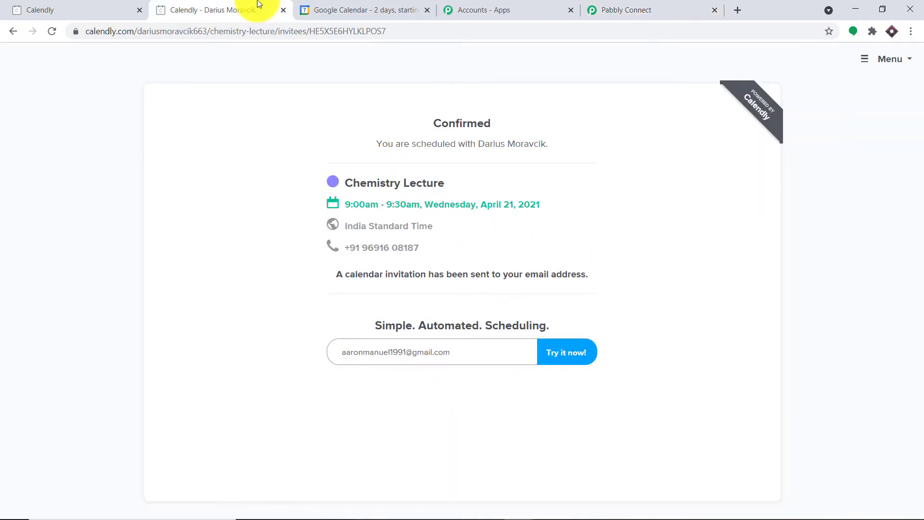
# Step: Copy the API key from Calendly's Integrations page and return to Pabbly's API Key field
pyautogui.click(111, 6)
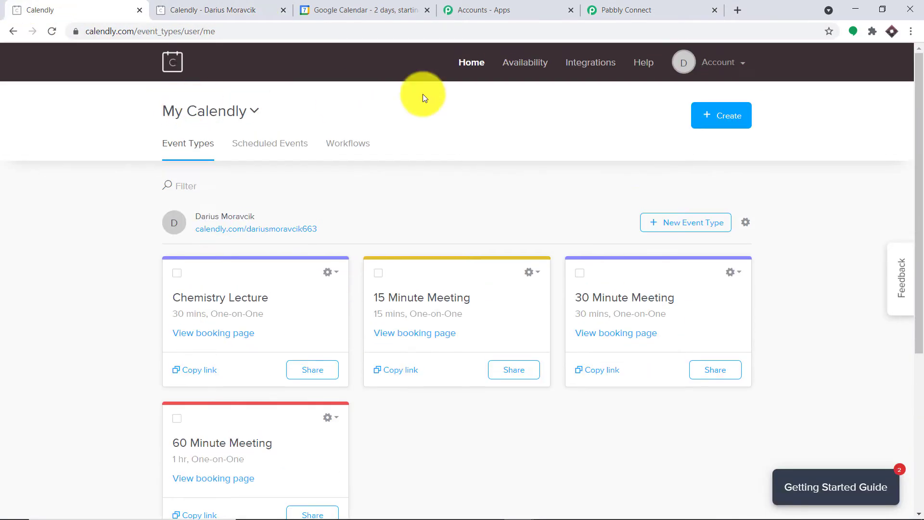
pyautogui.rightClick(585, 70)
pyautogui.click(597, 76)
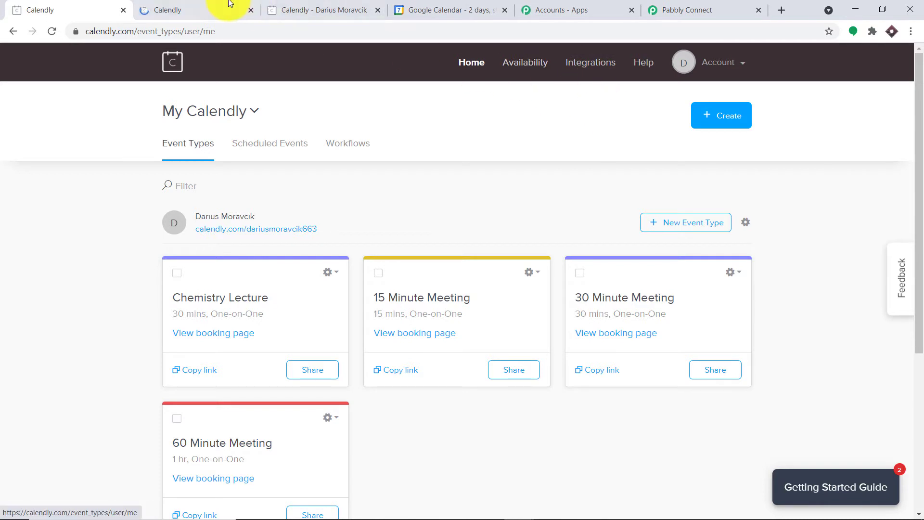
pyautogui.click(229, 6)
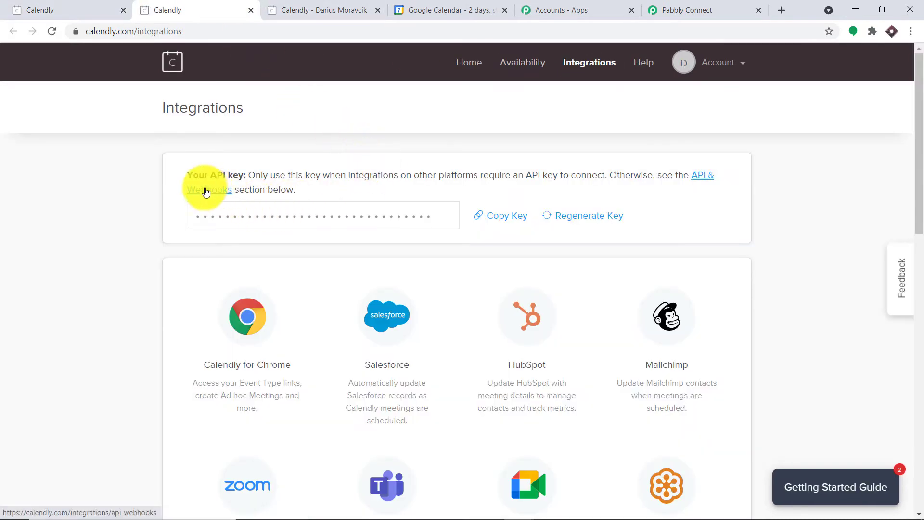
pyautogui.click(503, 216)
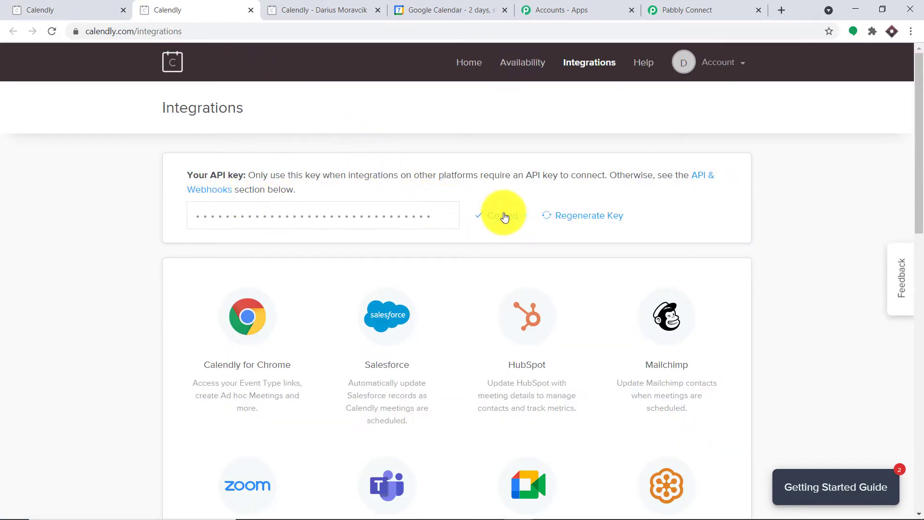
pyautogui.click(660, 9)
pyautogui.click(405, 325)
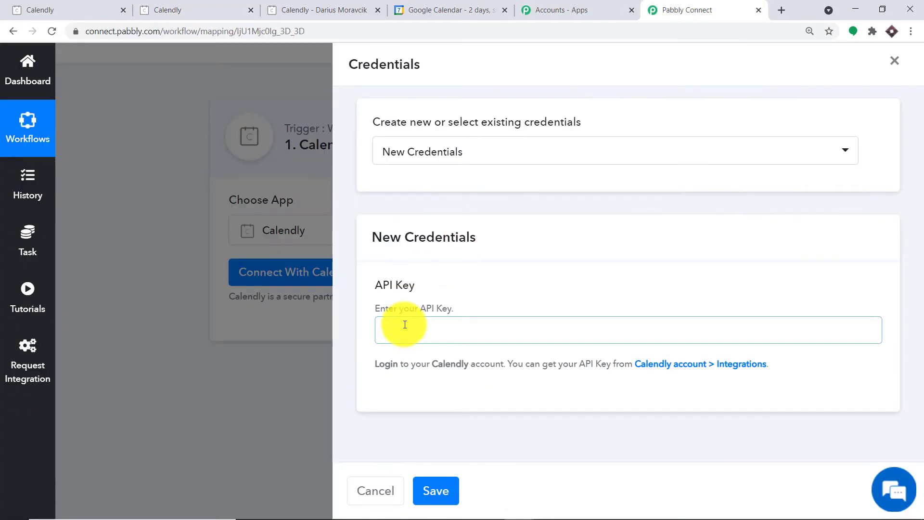
# Step: Paste the Calendly API key and save the credentials to connect Calendly
pyautogui.rightClick(405, 325)
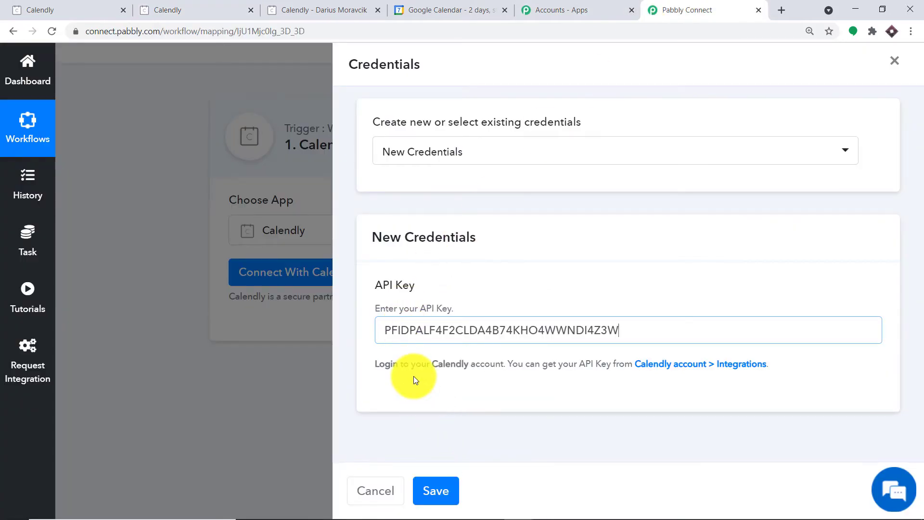
pyautogui.click(435, 488)
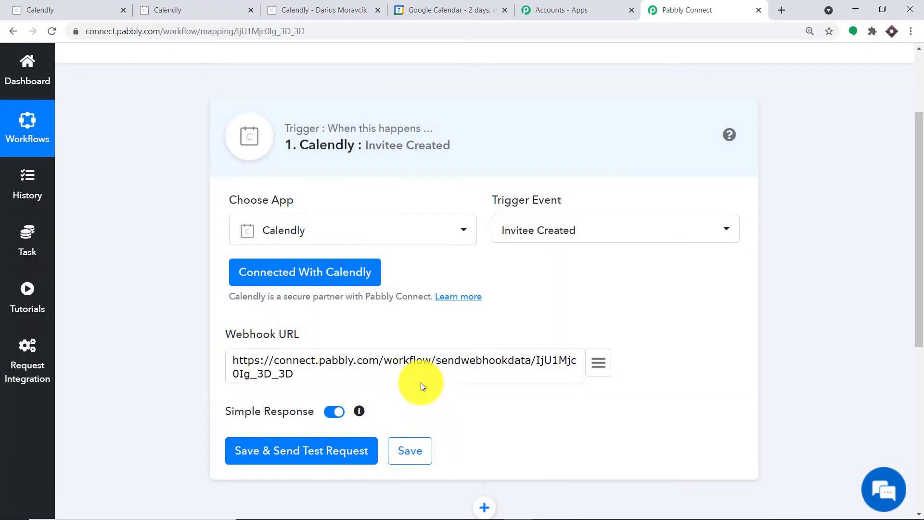
pyautogui.scroll(-1, 428, 361)
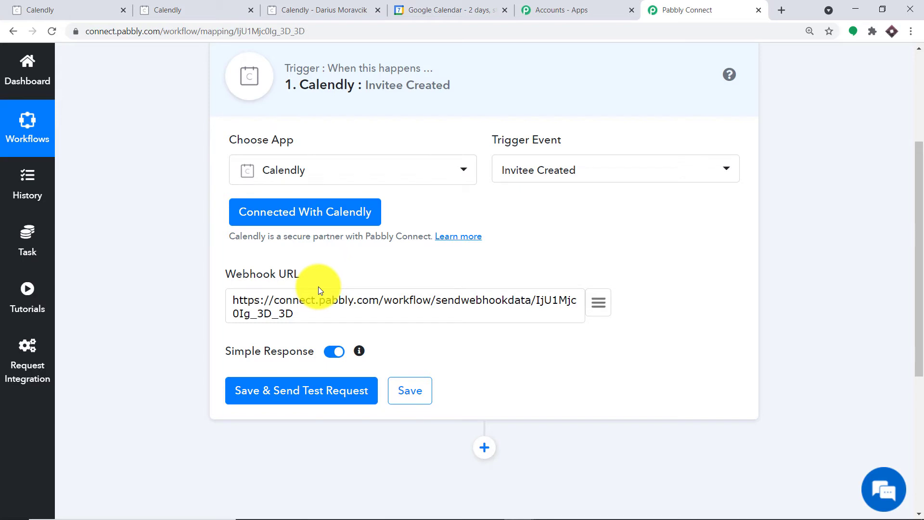
# Step: Copy the webhook URL, save and send a test request, and start capturing the webhook response
pyautogui.click(259, 299)
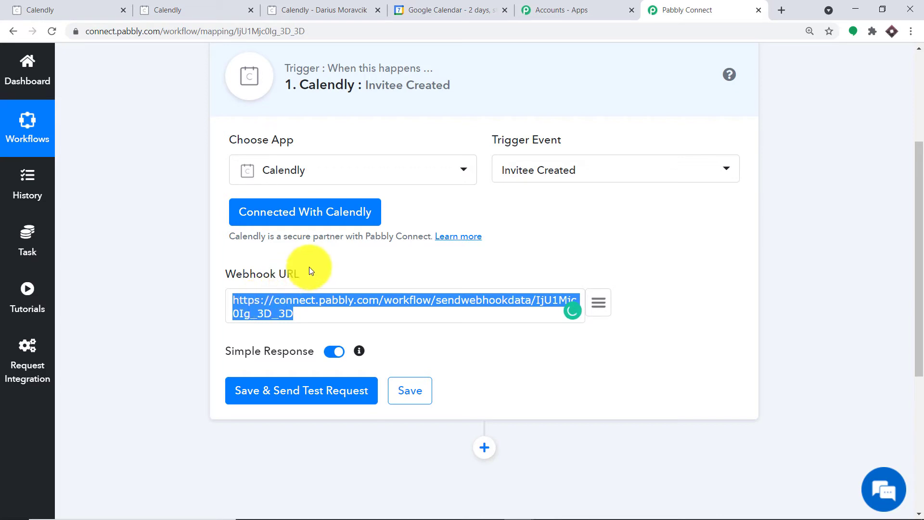
pyautogui.click(340, 254)
pyautogui.scroll(-2, 327, 260)
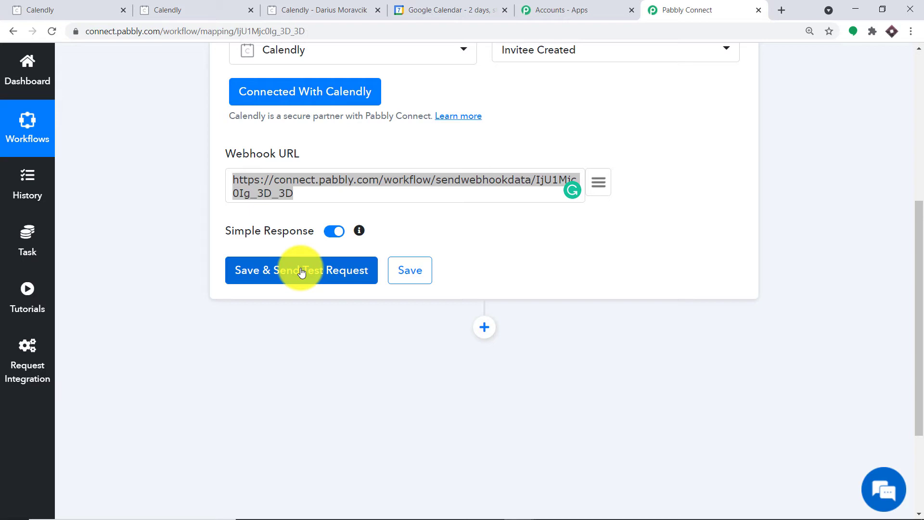
pyautogui.click(301, 273)
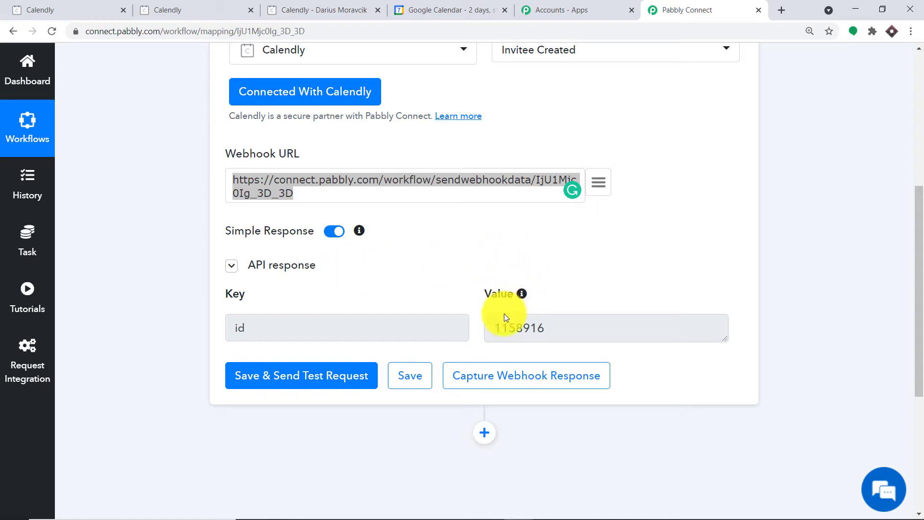
pyautogui.click(515, 381)
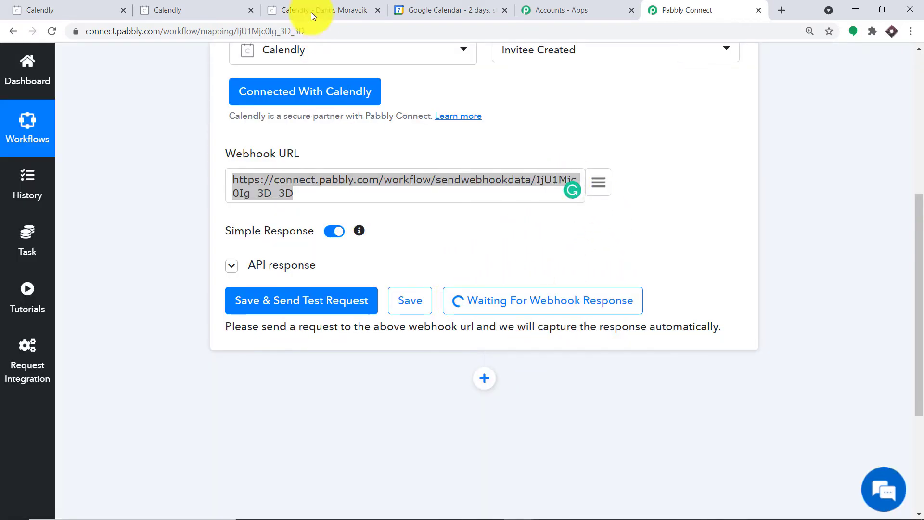
pyautogui.click(182, 10)
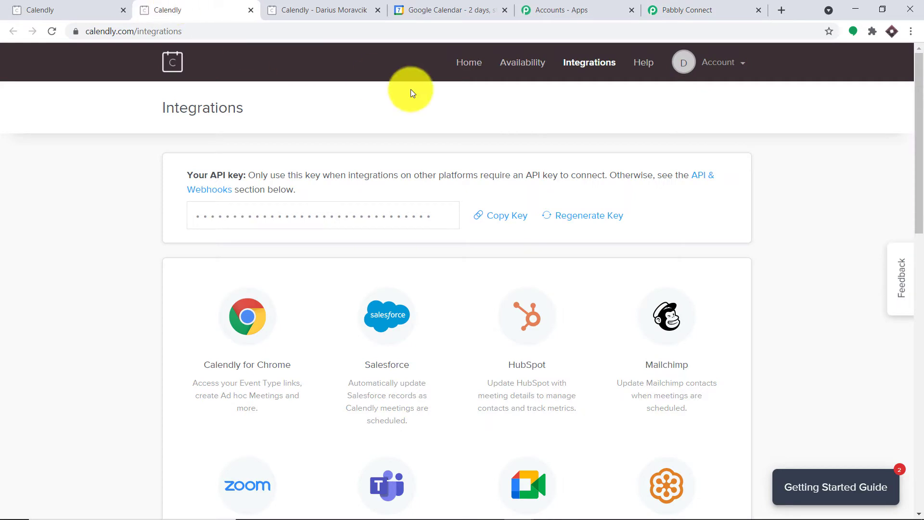
# Step: Open the Chemistry Lecture booking page and confirm the 9:00am slot on Thursday, April 15, 2021
pyautogui.click(467, 61)
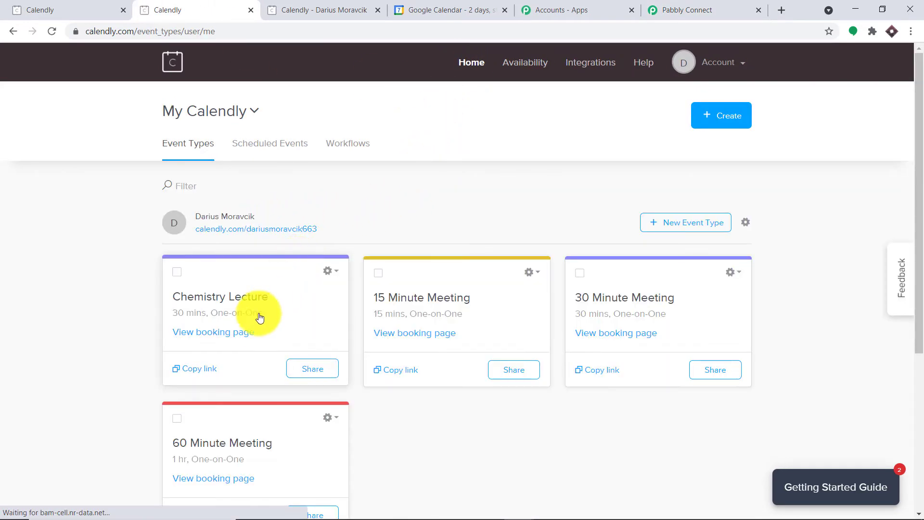
pyautogui.click(228, 342)
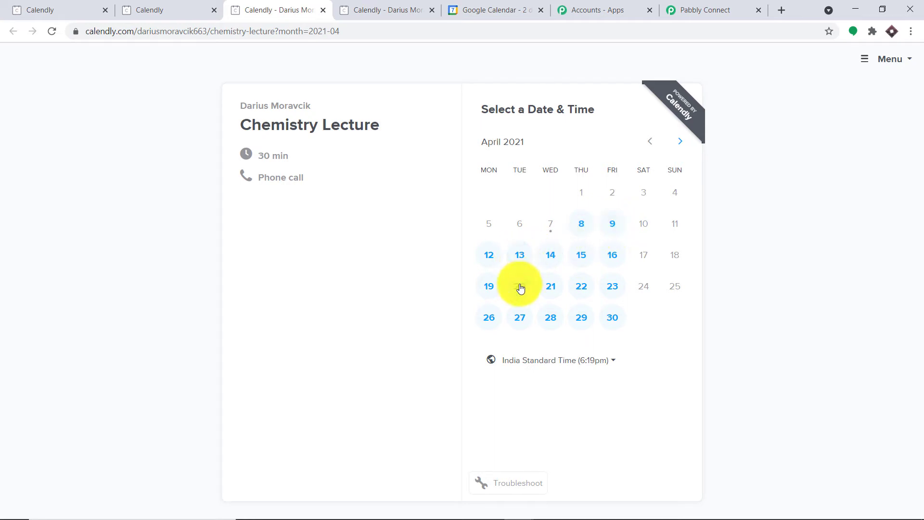
pyautogui.click(581, 256)
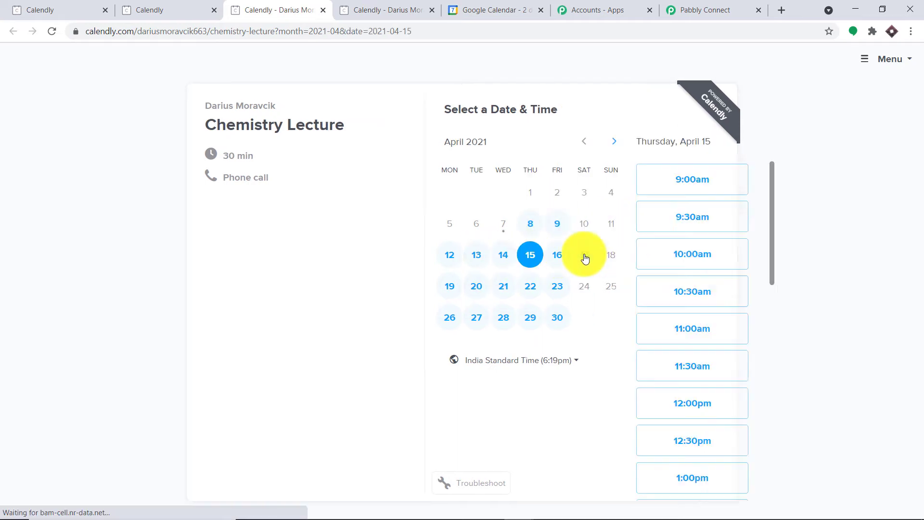
pyautogui.click(695, 185)
pyautogui.click(713, 179)
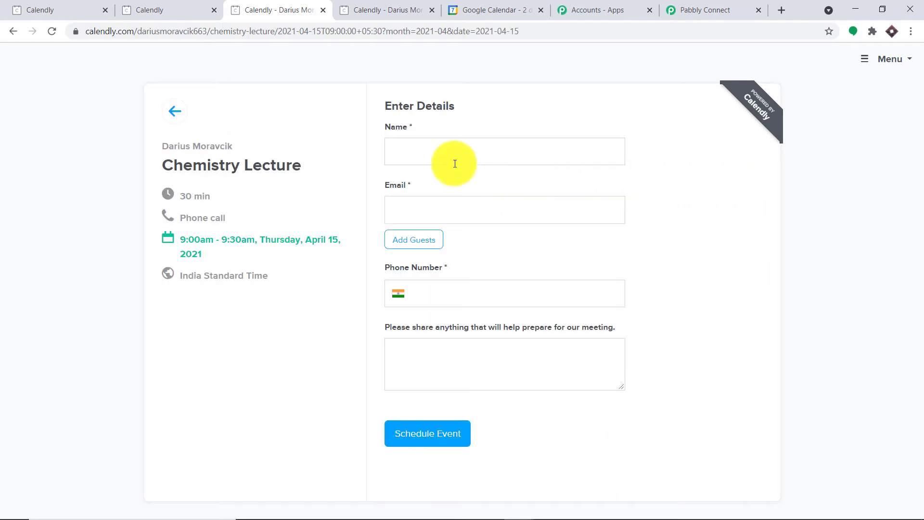
# Step: Book the 9:00am April 15 Chemistry Lecture using a saved autofill contact and a short meeting note
pyautogui.click(440, 152)
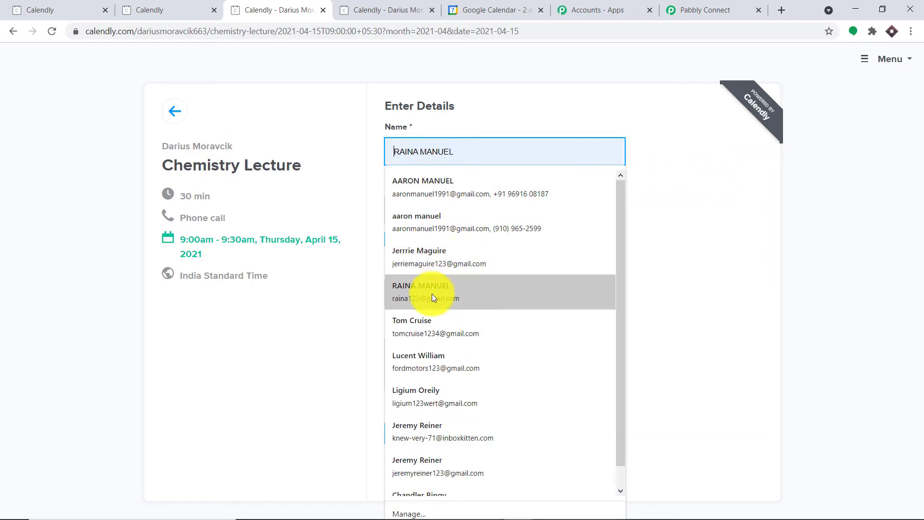
pyautogui.click(433, 356)
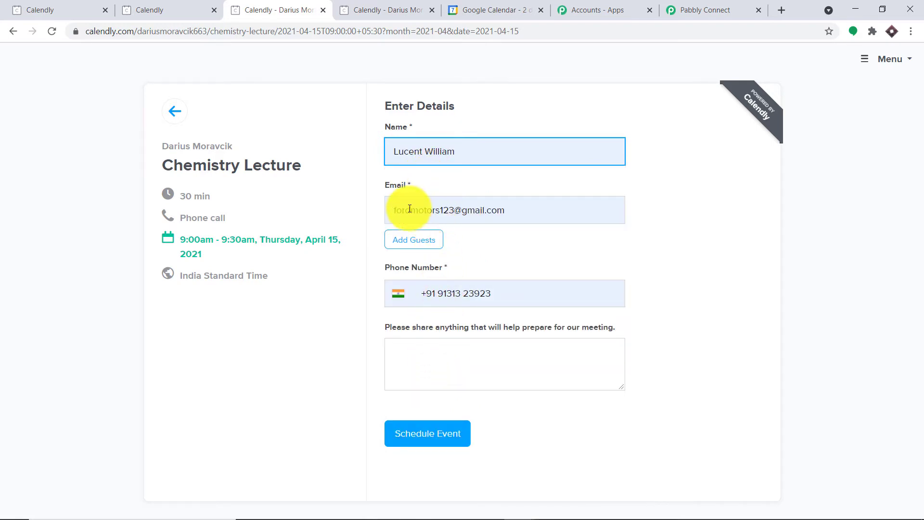
pyautogui.click(420, 348)
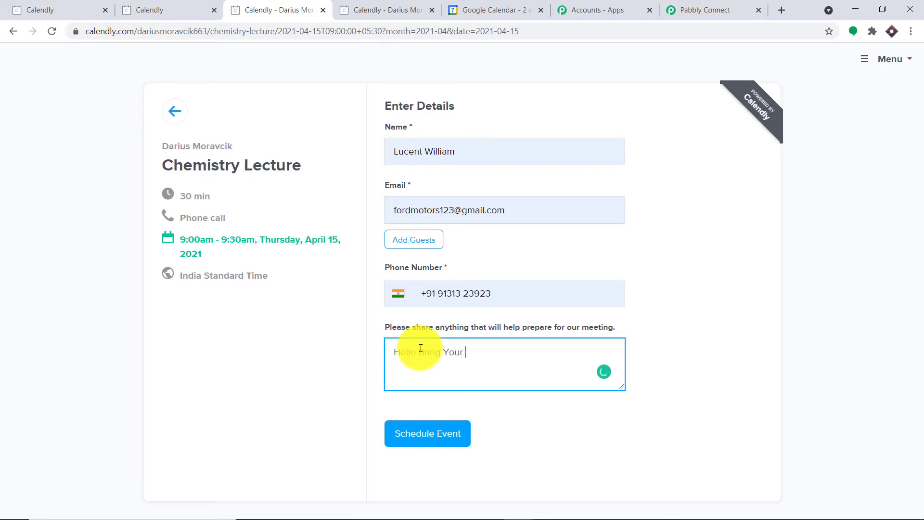
pyautogui.write('ss Notes')
pyautogui.click(437, 434)
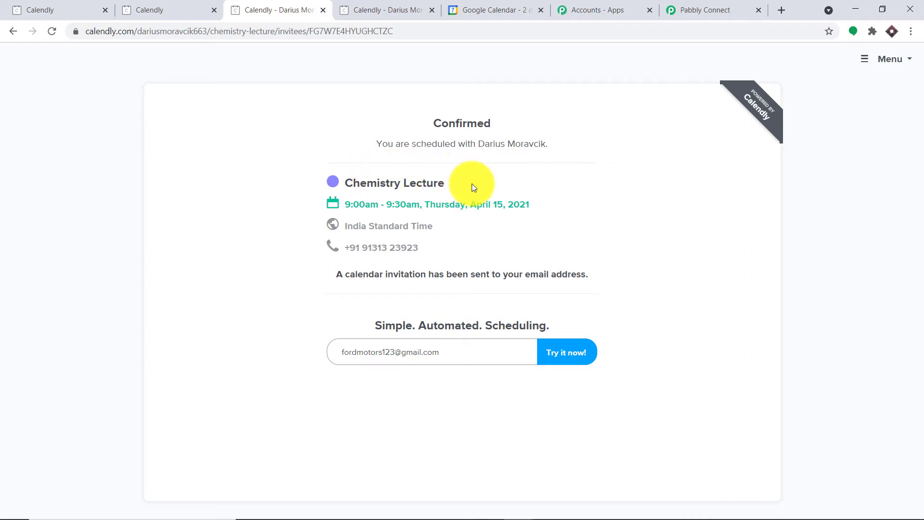
pyautogui.click(684, 10)
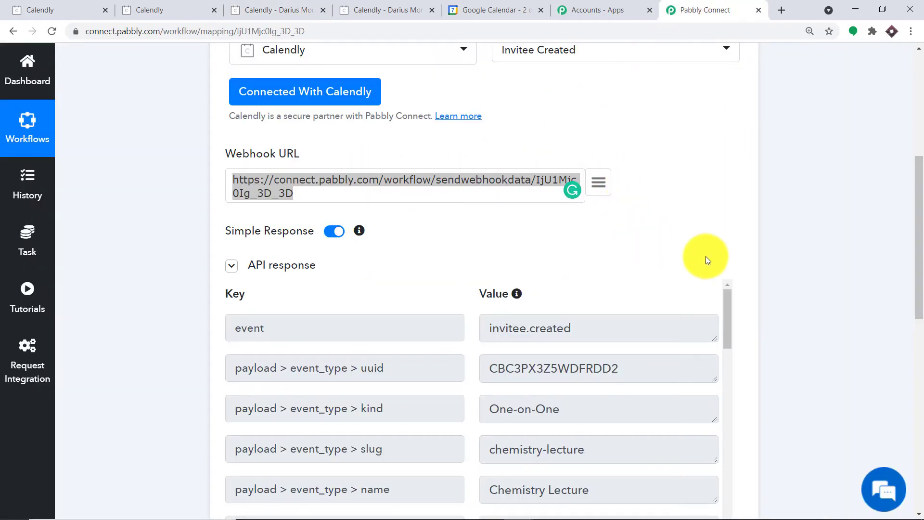
pyautogui.moveTo(919, 237); pyautogui.dragTo(919, 299)
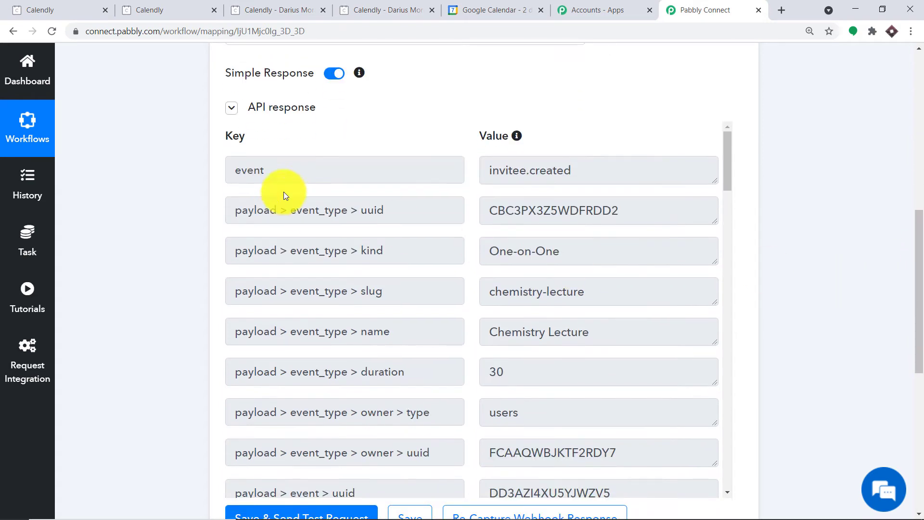
pyautogui.scroll(-1, 551, 183)
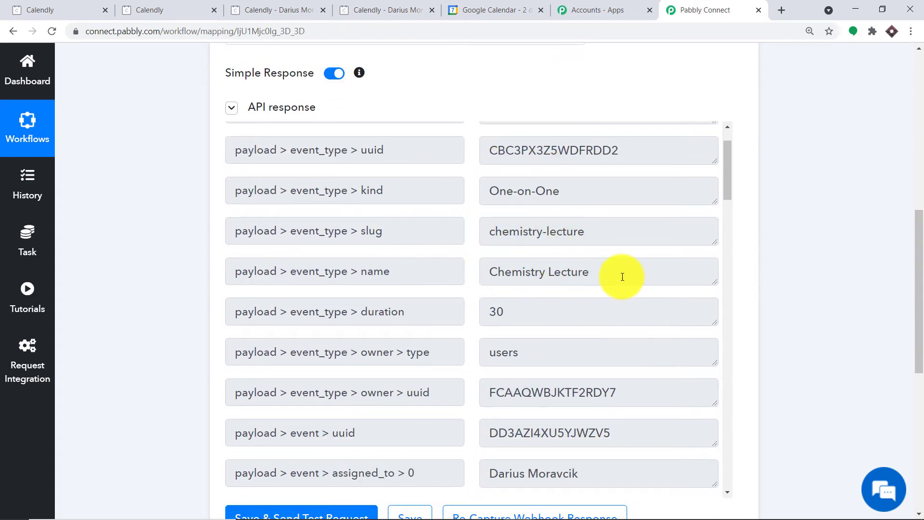
pyautogui.scroll(-5, 623, 276)
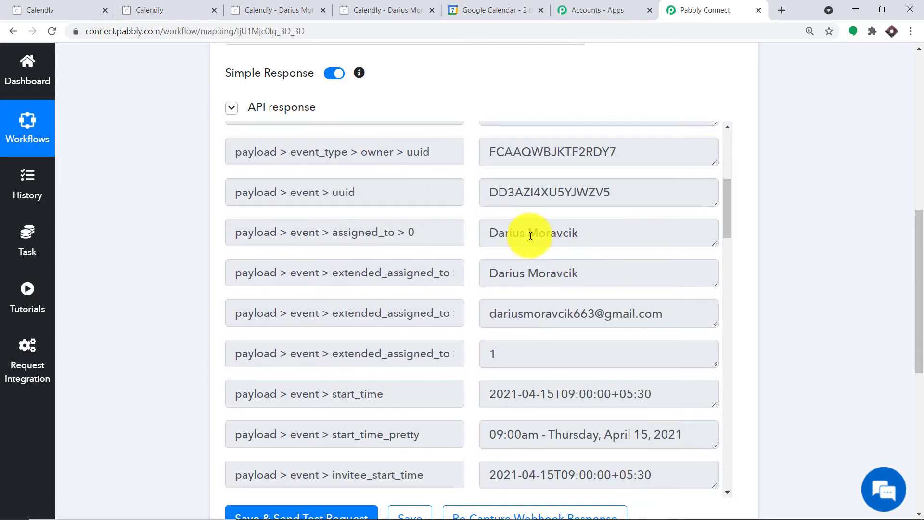
pyautogui.scroll(-5, 533, 231)
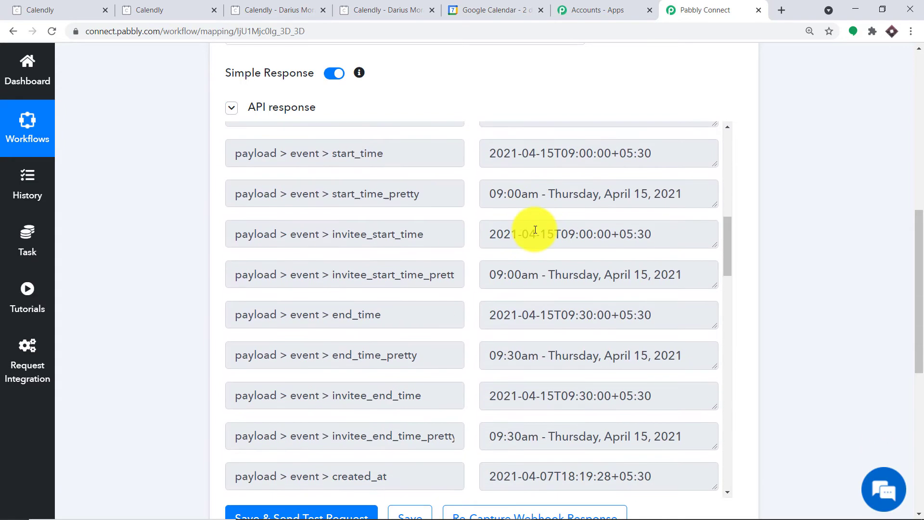
pyautogui.scroll(-12, 535, 230)
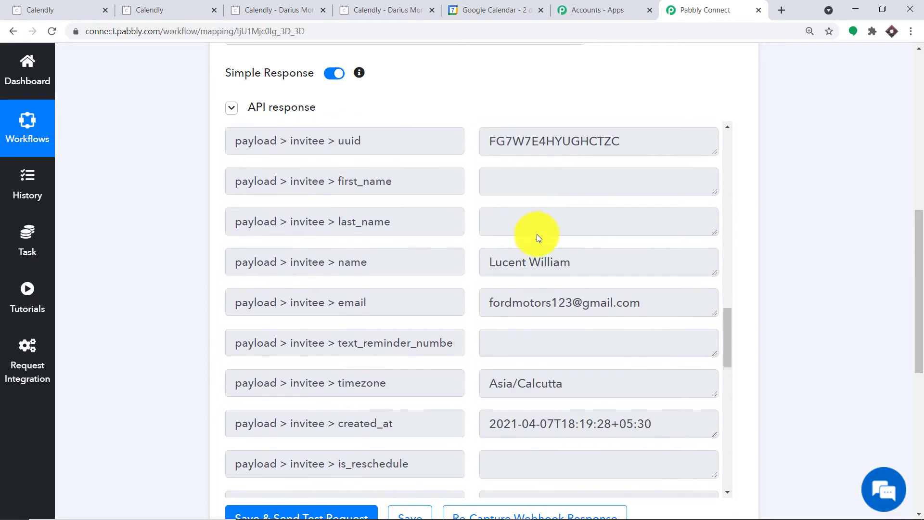
pyautogui.scroll(-3, 539, 238)
pyautogui.scroll(1, 515, 206)
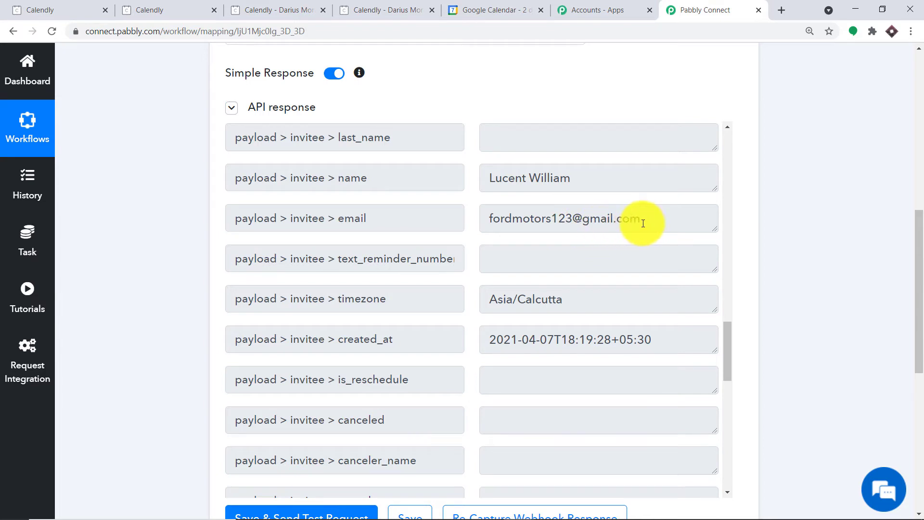
pyautogui.scroll(-8, 632, 221)
pyautogui.scroll(-3, 522, 276)
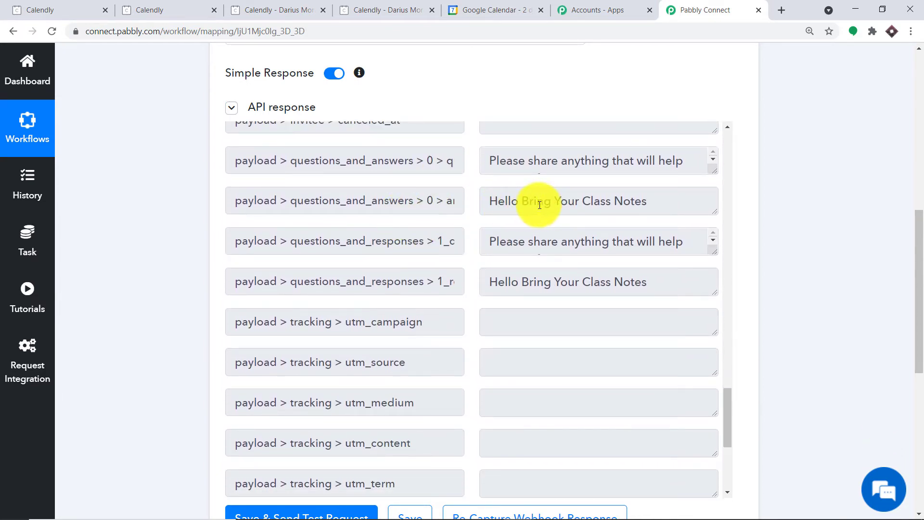
pyautogui.scroll(-7, 587, 236)
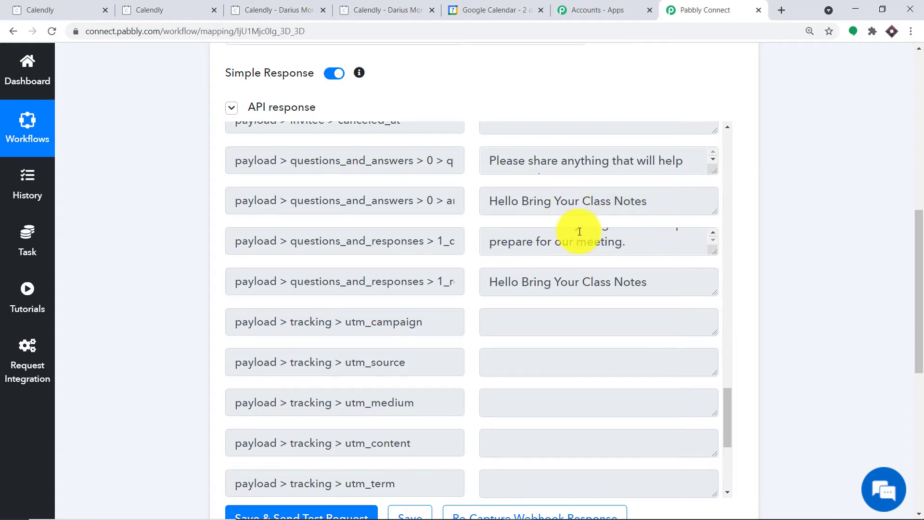
pyautogui.scroll(10, 580, 243)
pyautogui.scroll(8, 577, 239)
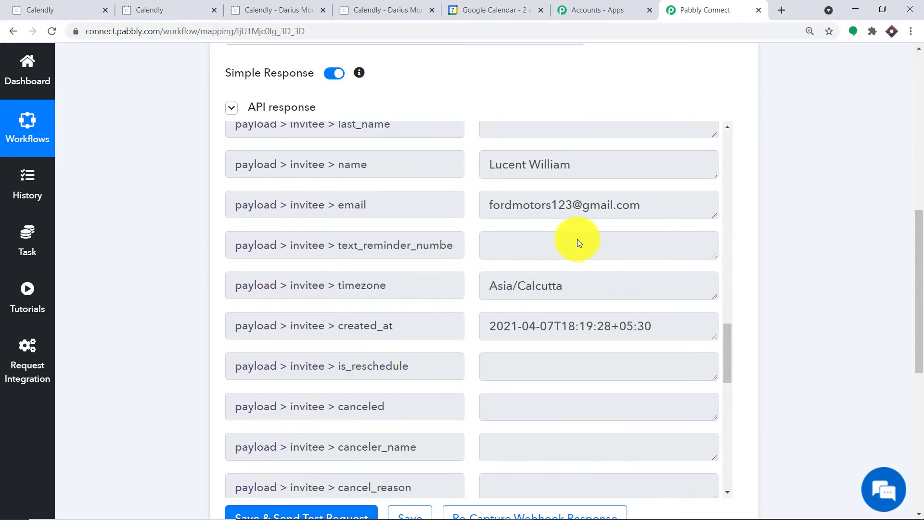
pyautogui.scroll(4, 576, 239)
pyautogui.scroll(9, 575, 239)
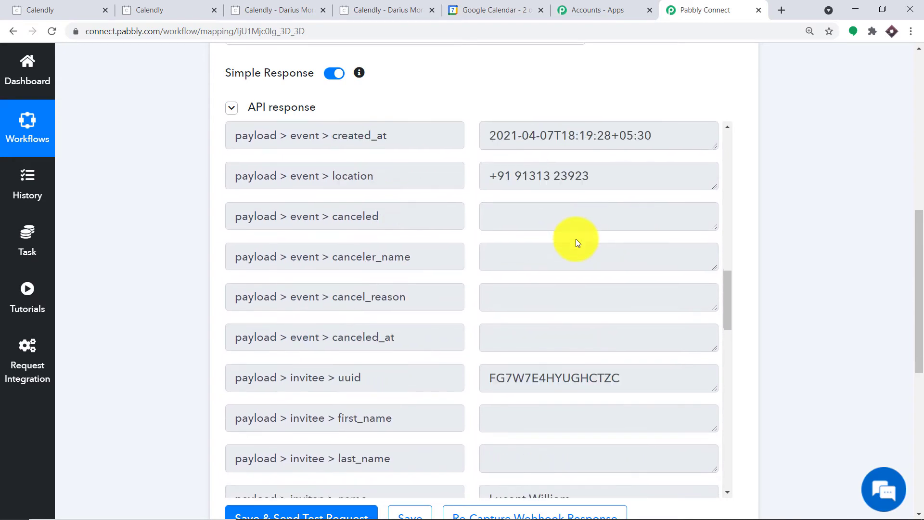
pyautogui.scroll(3, 496, 240)
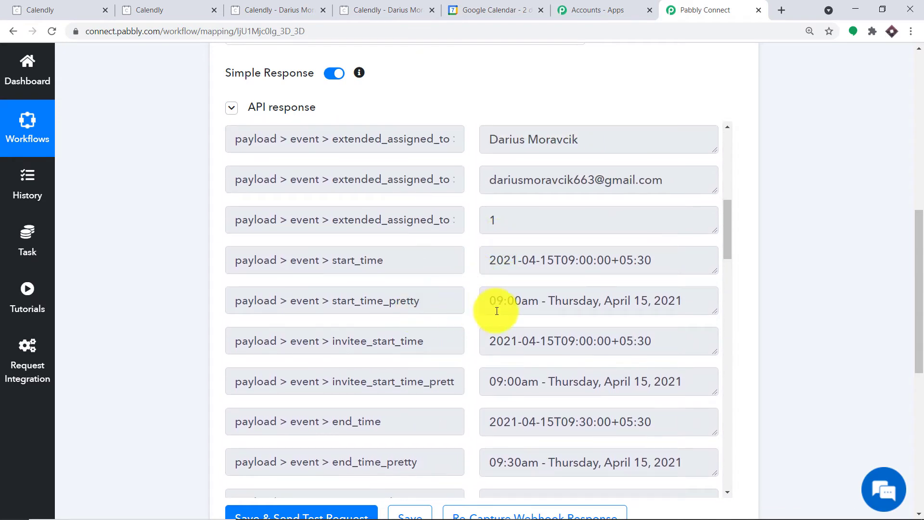
pyautogui.scroll(-1, 530, 293)
pyautogui.scroll(-2, 555, 273)
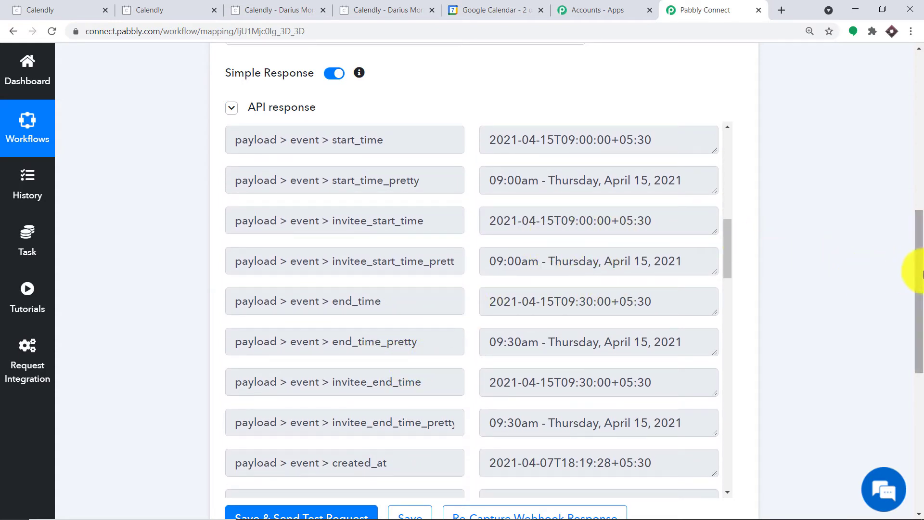
pyautogui.moveTo(915, 269); pyautogui.dragTo(915, 396)
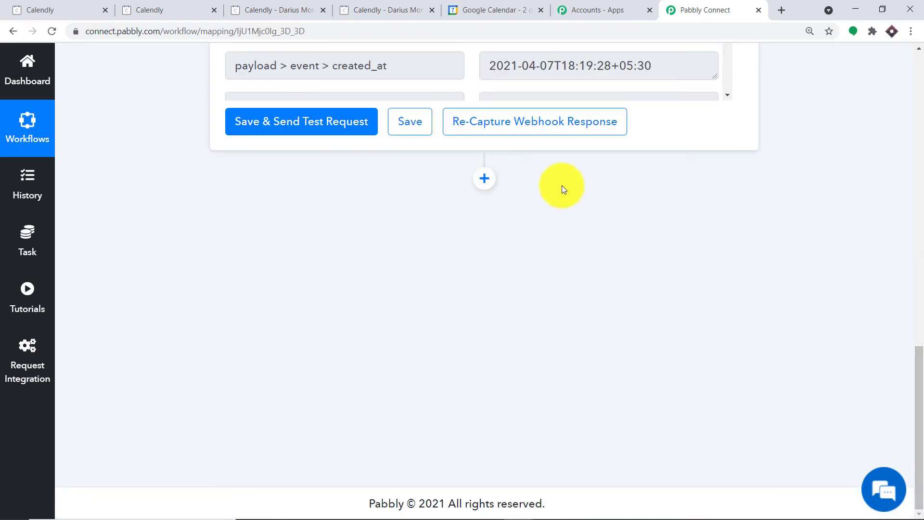
# Step: Add a Google Calendar action below the trigger, found by searching 'googl', with Create an Event as its action event
pyautogui.click(484, 179)
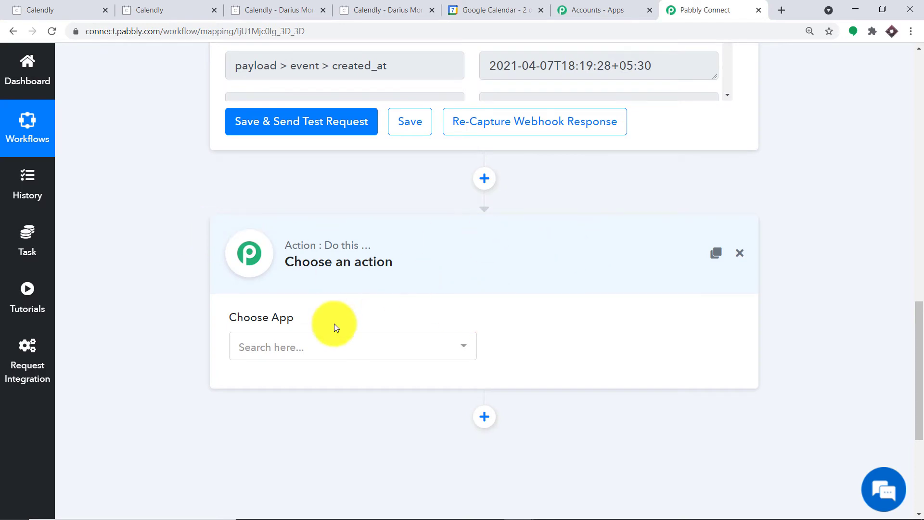
pyautogui.click(343, 348)
pyautogui.write('google')
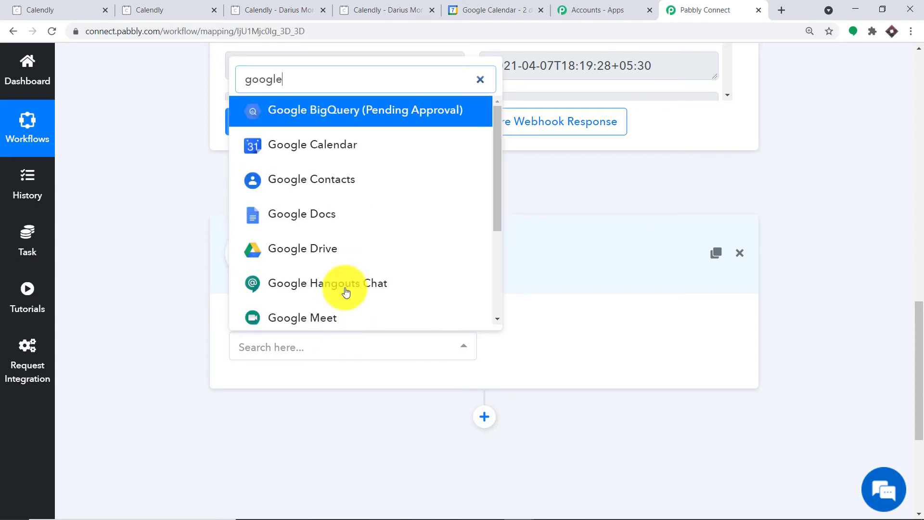
pyautogui.click(356, 151)
pyautogui.click(562, 342)
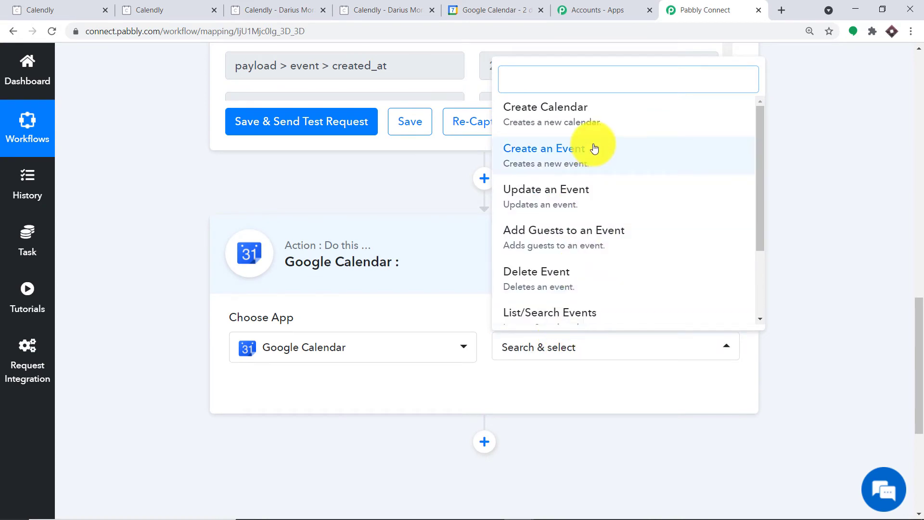
pyautogui.click(595, 148)
pyautogui.click(560, 347)
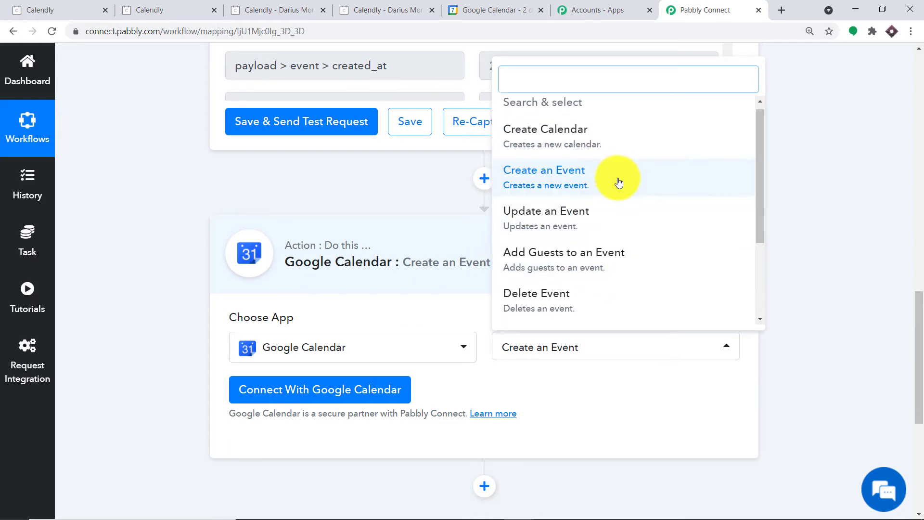
pyautogui.scroll(-2, 578, 221)
pyautogui.scroll(2, 626, 192)
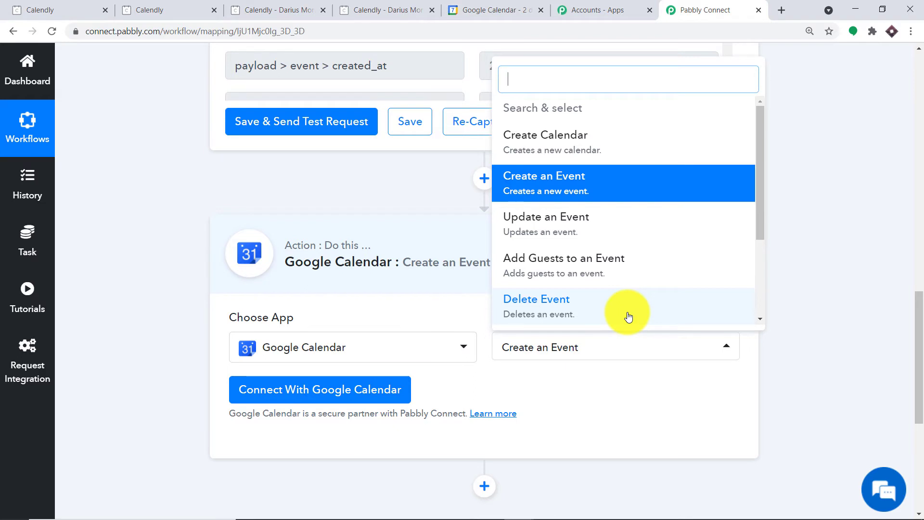
pyautogui.click(634, 434)
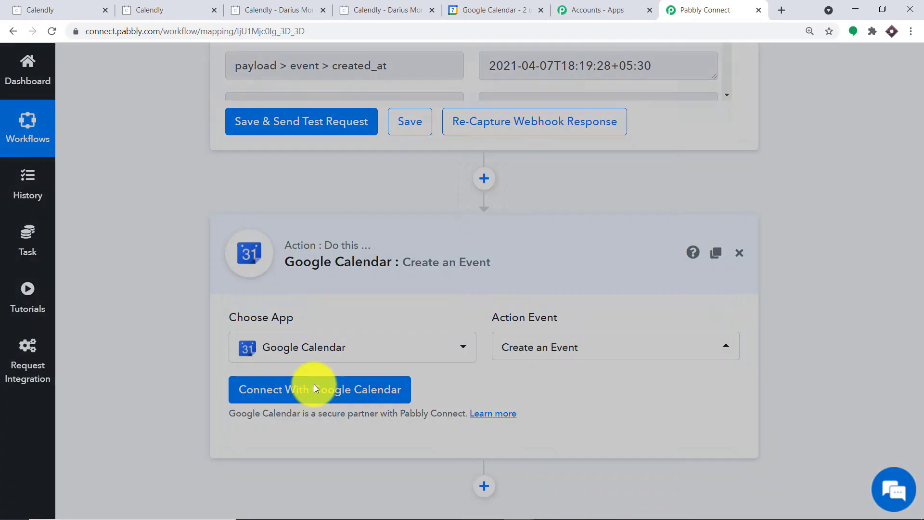
# Step: Connect Google Calendar through the Credentials panel by choosing a Google account and allowing calendar access
pyautogui.click(313, 389)
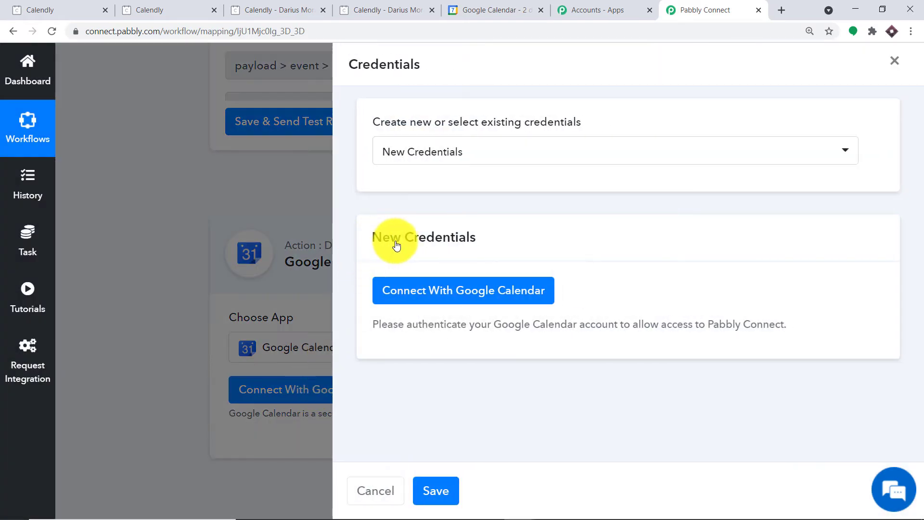
pyautogui.click(481, 300)
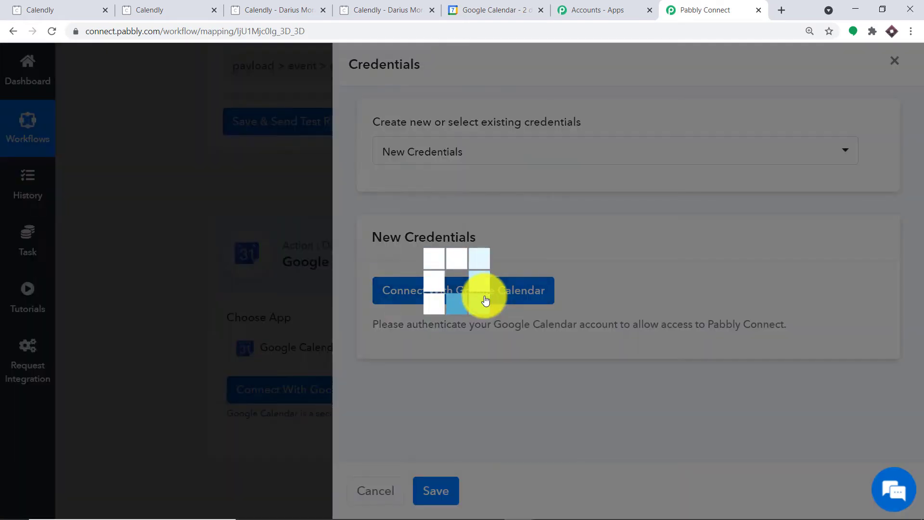
pyautogui.moveTo(284, 12); pyautogui.dragTo(769, 37)
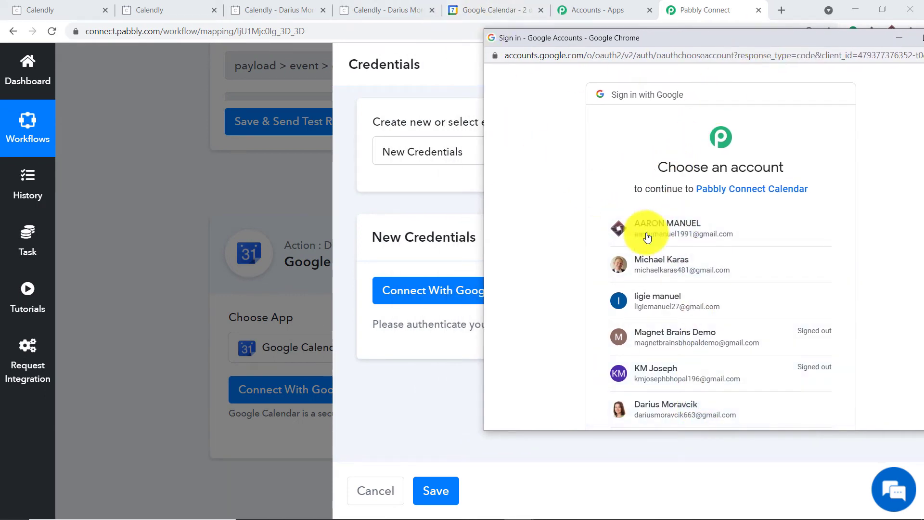
pyautogui.click(646, 262)
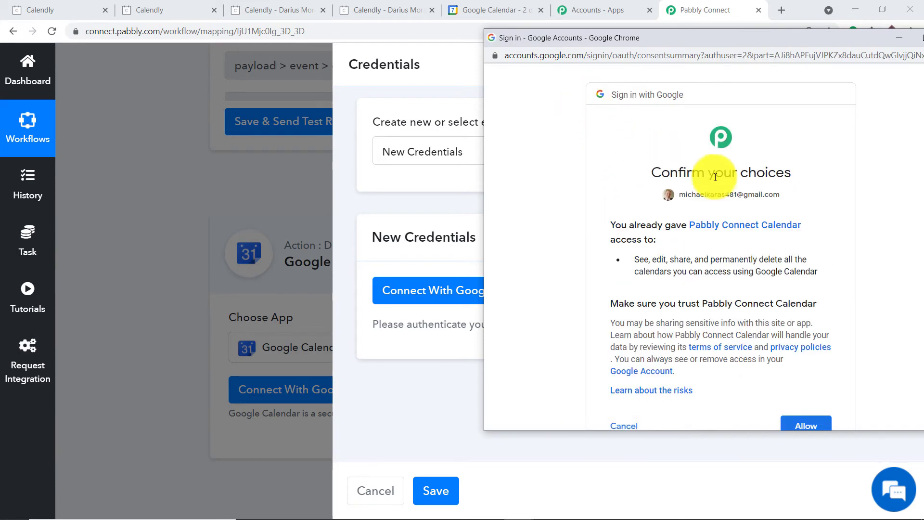
pyautogui.scroll(-2, 738, 186)
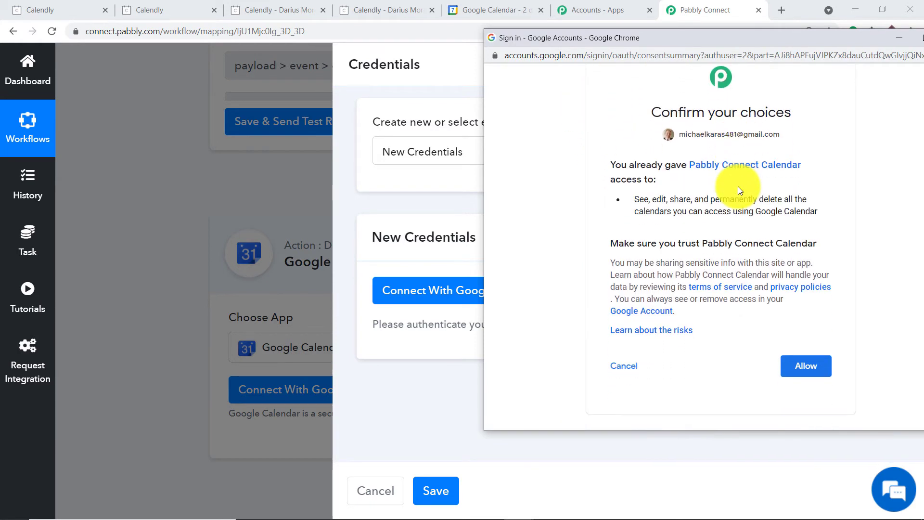
pyautogui.click(800, 370)
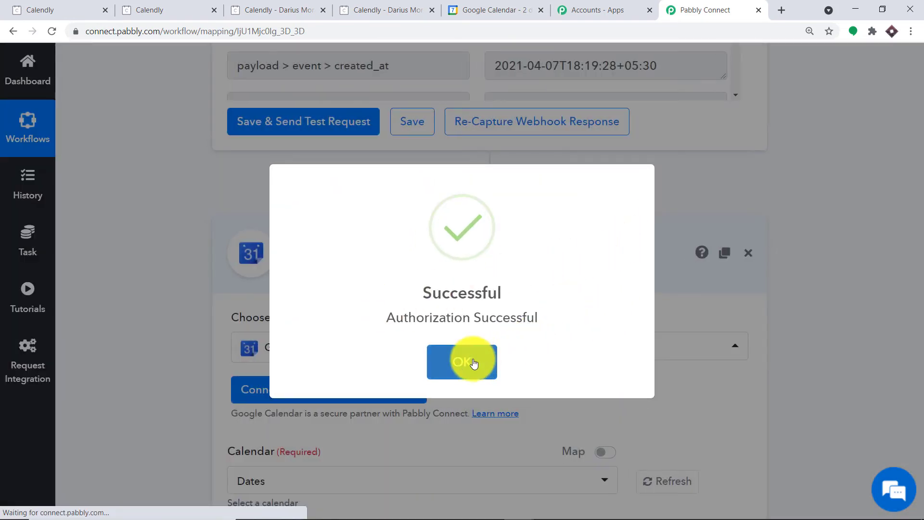
pyautogui.click(472, 363)
# Step: Scroll through the Create an Event form to review its fields
pyautogui.scroll(-3, 562, 222)
pyautogui.scroll(-10, 558, 216)
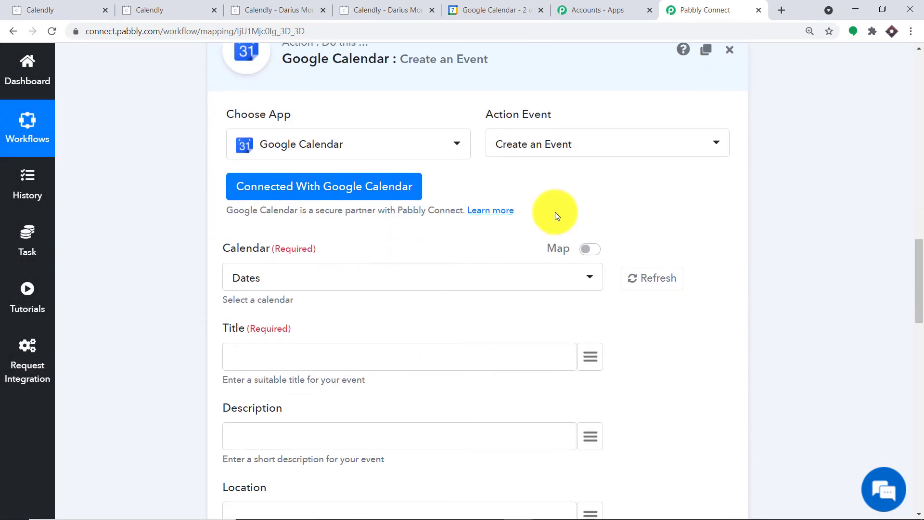
pyautogui.scroll(-5, 489, 212)
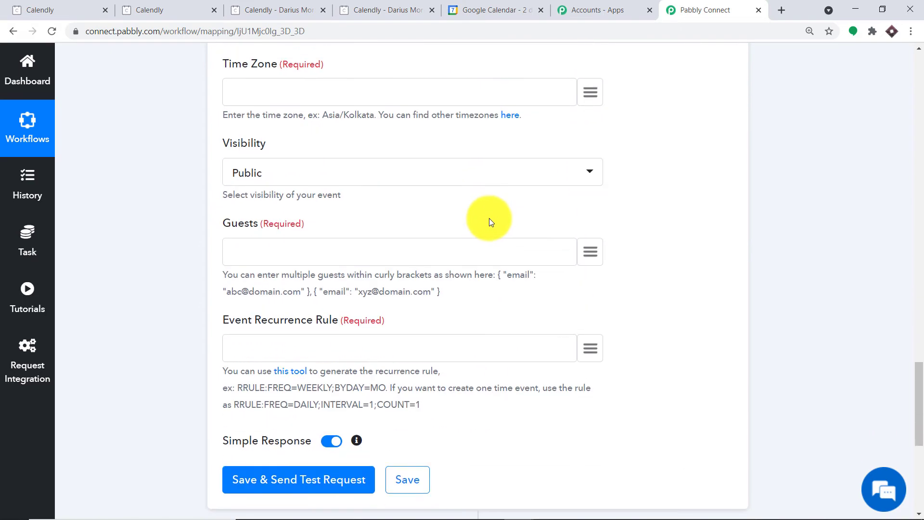
pyautogui.scroll(14, 490, 219)
pyautogui.scroll(2, 489, 222)
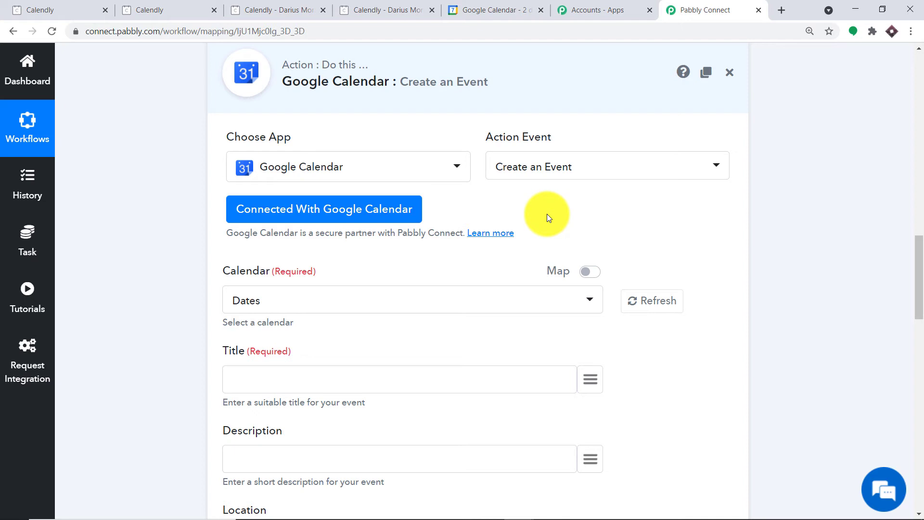
pyautogui.scroll(-2, 547, 218)
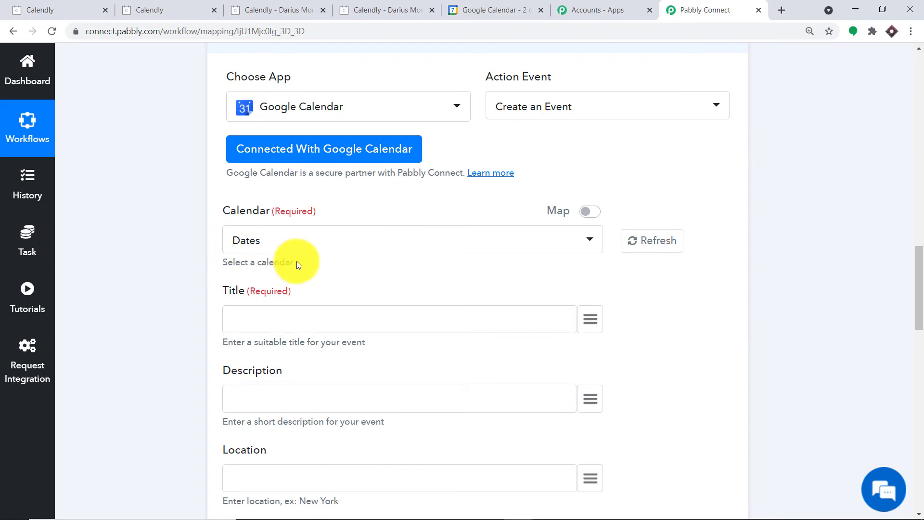
# Step: Compare the Calendar dropdown's calendars with Google Calendar, keep Dates selected, and go to Google Calendar
pyautogui.click(412, 237)
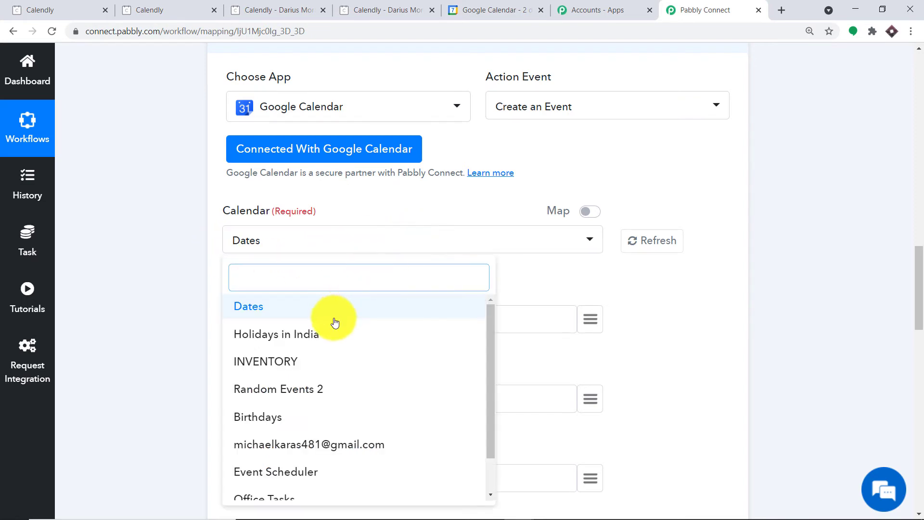
pyautogui.scroll(-1, 339, 337)
pyautogui.scroll(-3, 346, 359)
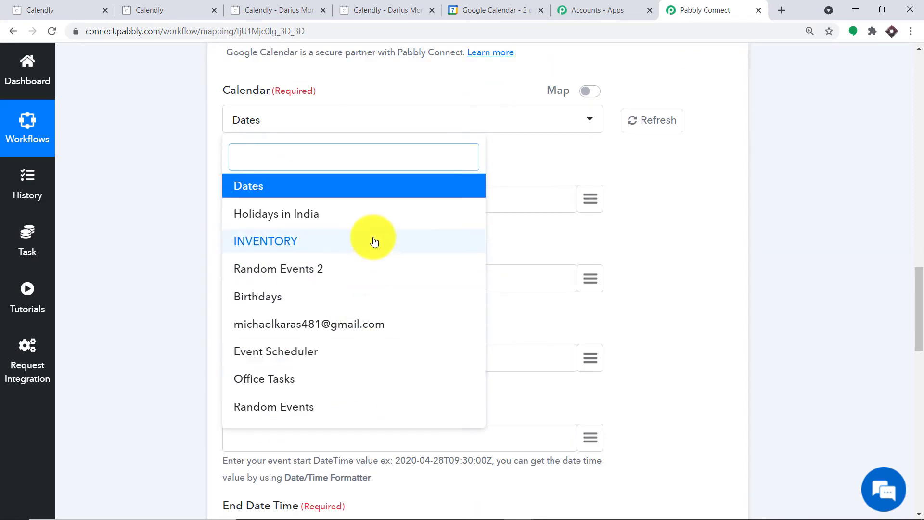
pyautogui.click(499, 7)
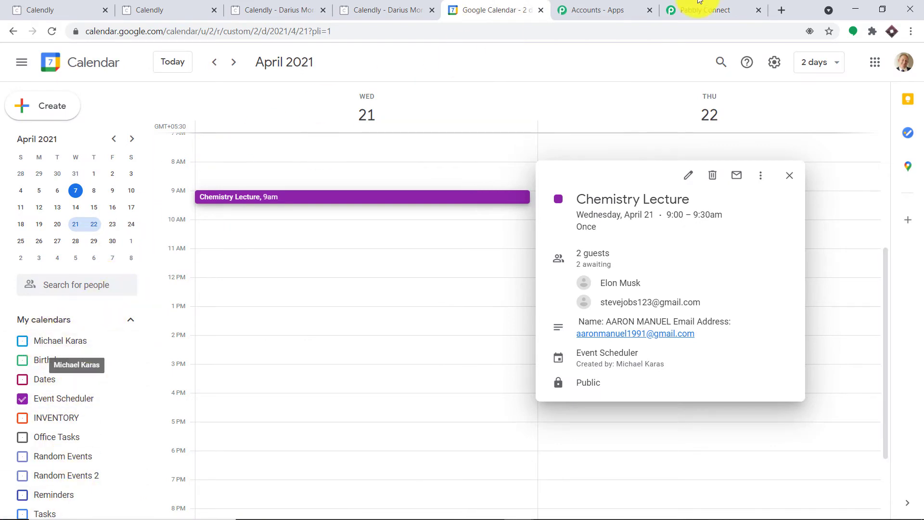
pyautogui.click(763, 5)
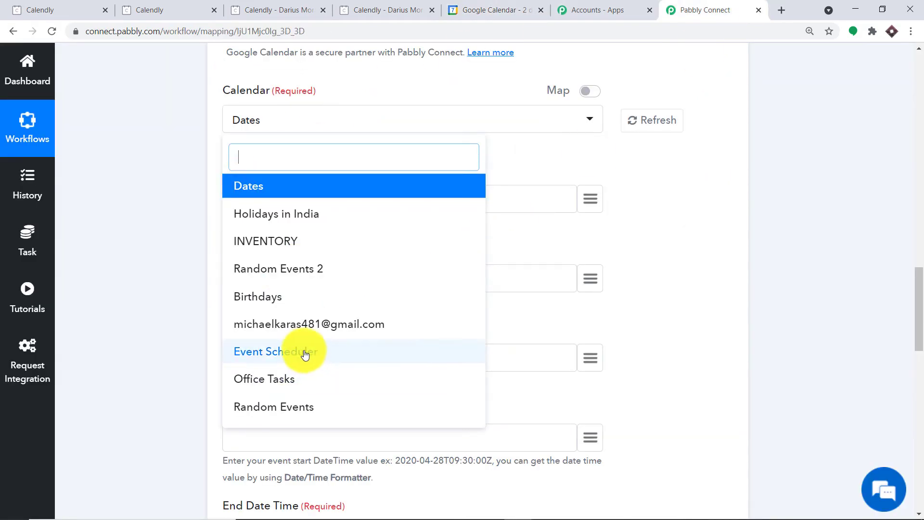
pyautogui.click(543, 157)
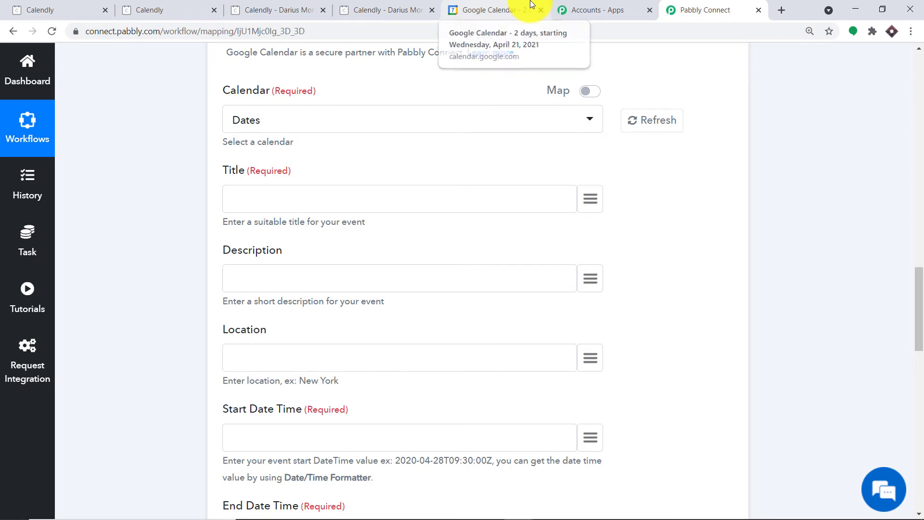
pyautogui.click(481, 23)
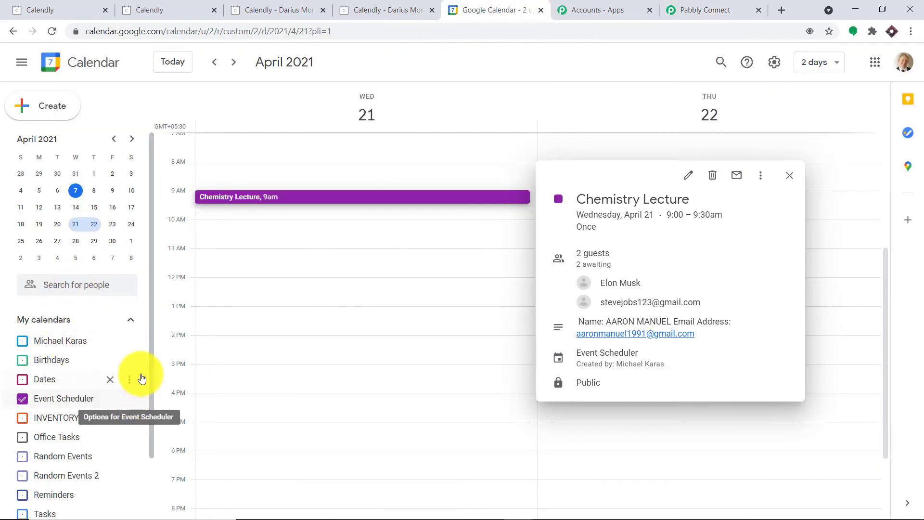
# Step: Create a new Google calendar named 'Calendly Events' from Other calendars
pyautogui.moveTo(153, 347); pyautogui.dragTo(155, 420)
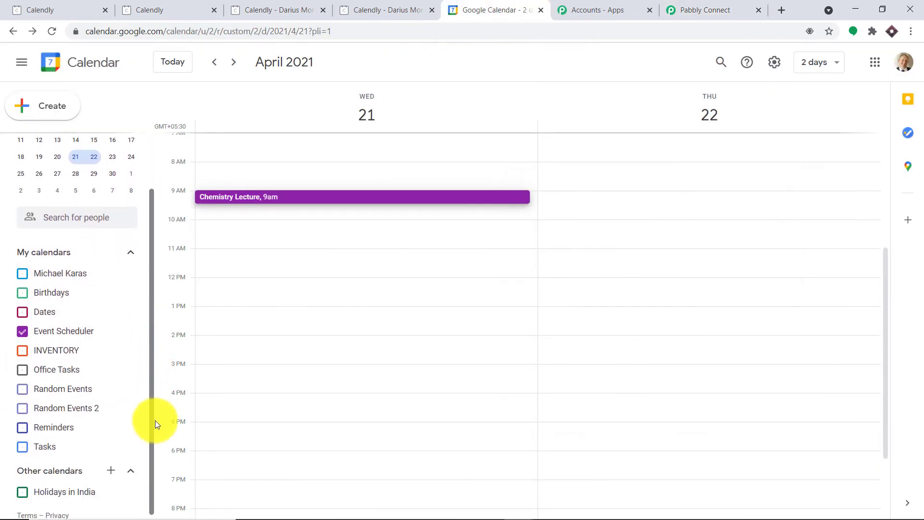
pyautogui.click(113, 464)
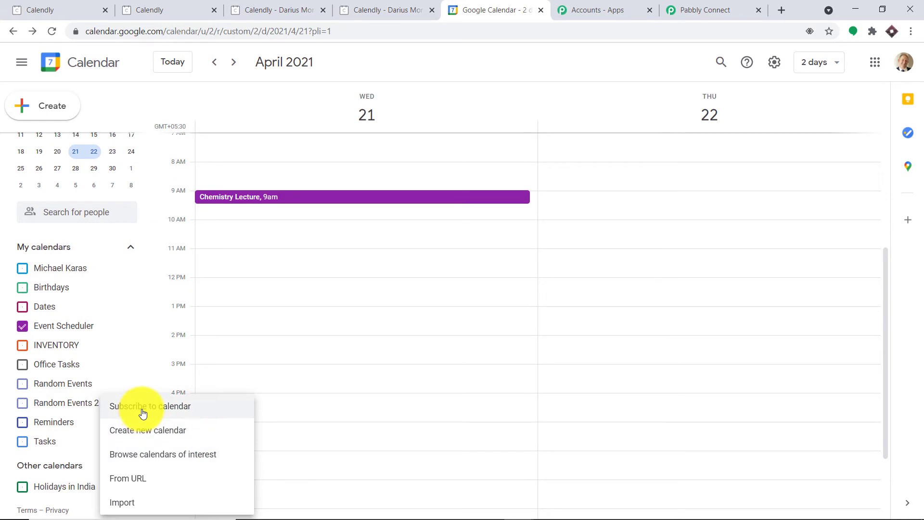
pyautogui.click(165, 432)
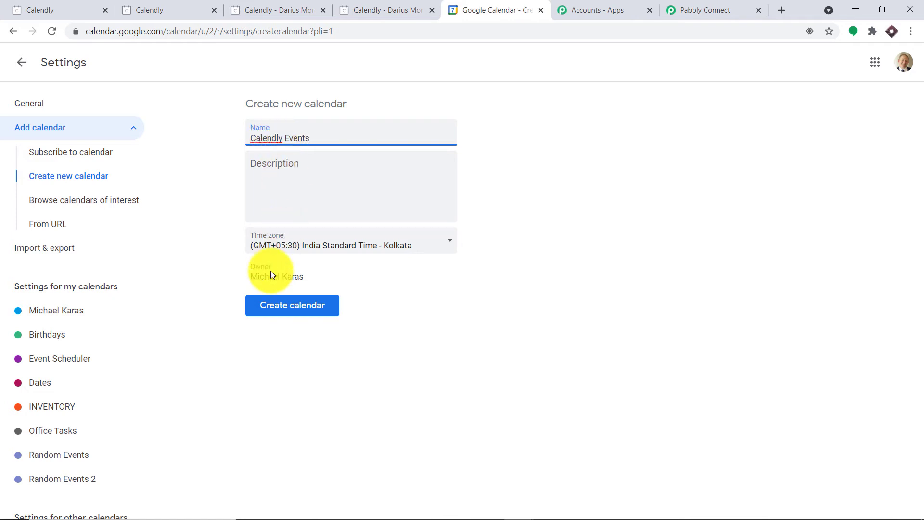
pyautogui.click(285, 314)
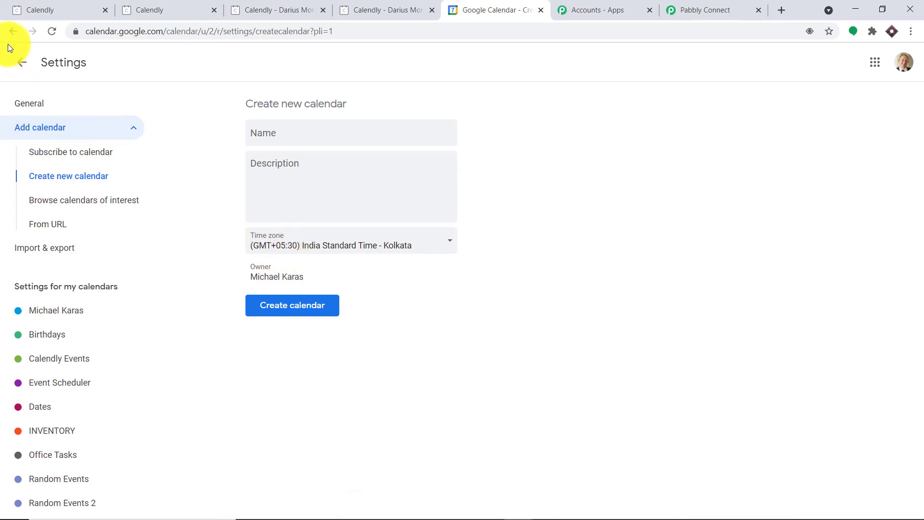
# Step: Back in the main view, uncheck Event Scheduler so its events are hidden
pyautogui.click(21, 62)
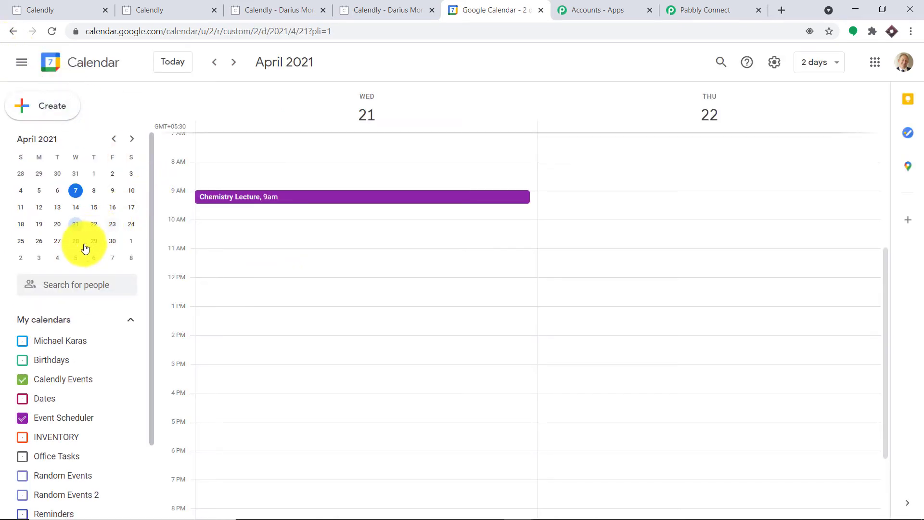
pyautogui.scroll(-2, 82, 351)
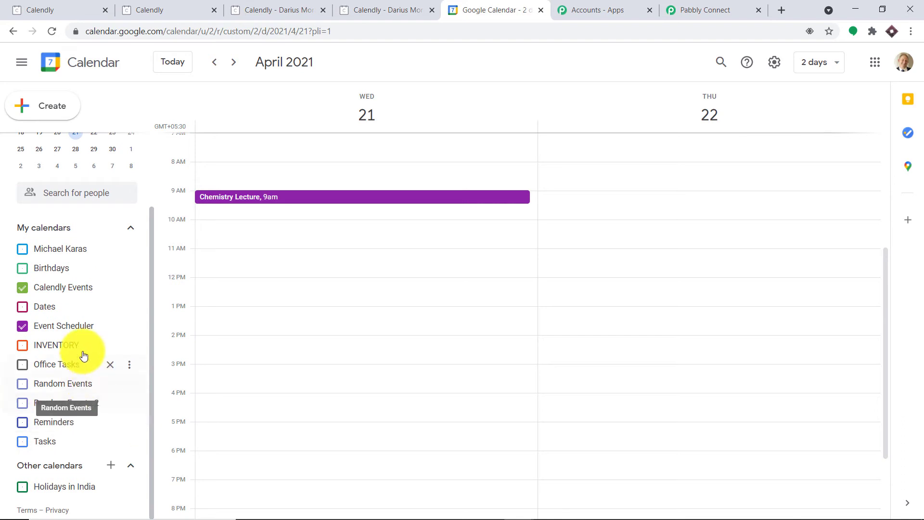
pyautogui.click(23, 326)
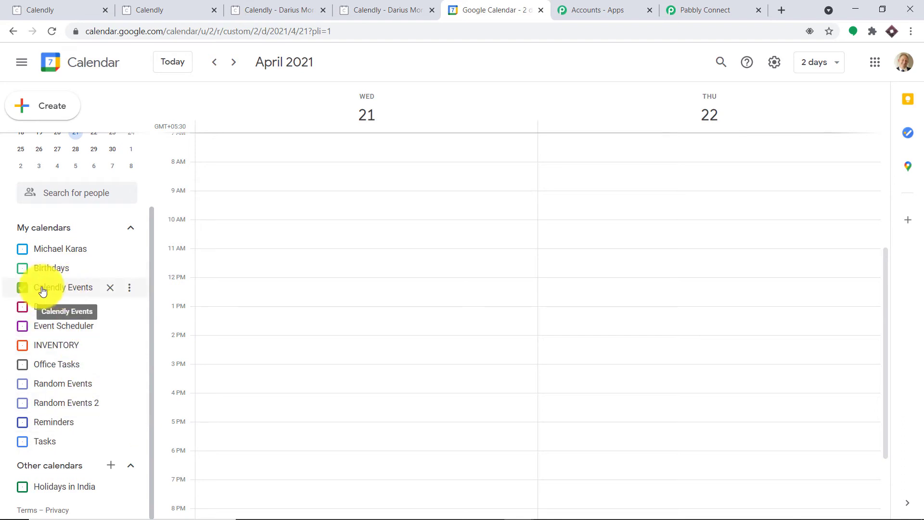
pyautogui.click(681, 8)
# Step: Refresh the calendar list and select Calendly Events as the event's calendar
pyautogui.click(646, 123)
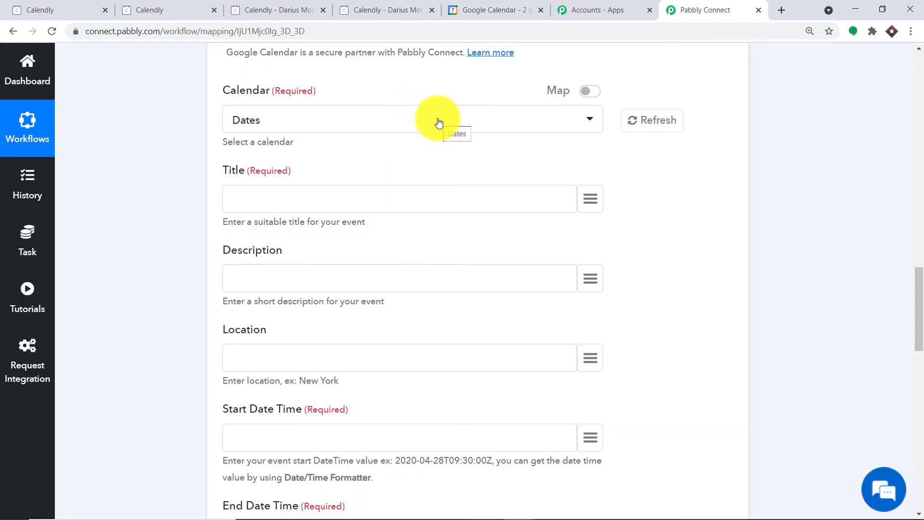
pyautogui.click(438, 123)
pyautogui.scroll(-1, 358, 289)
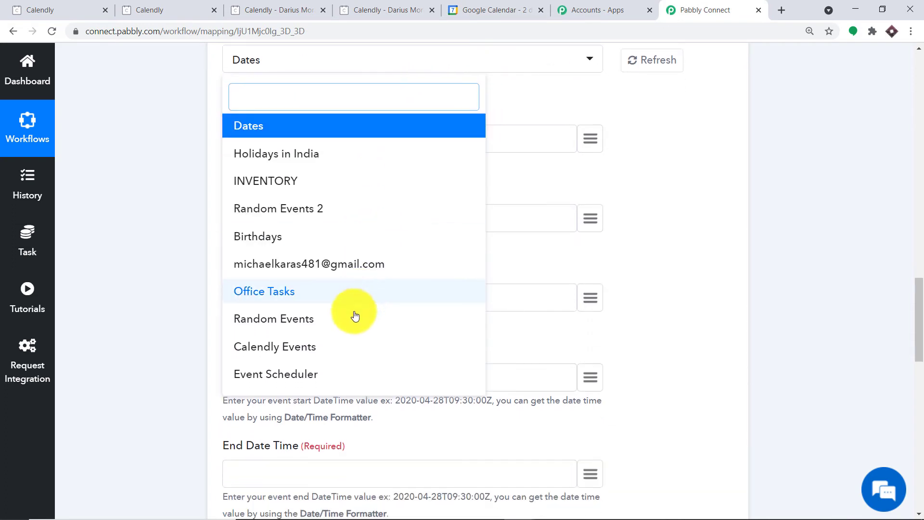
pyautogui.click(305, 347)
pyautogui.scroll(2, 516, 148)
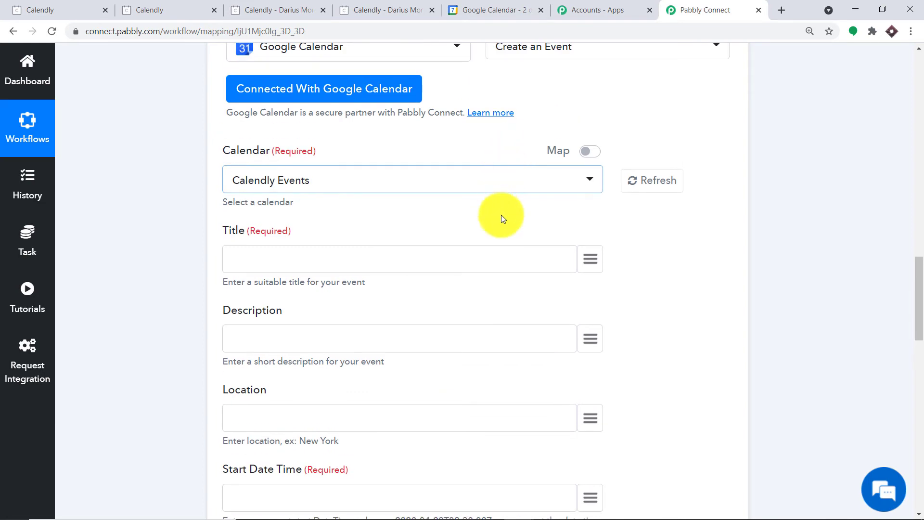
# Step: Map payload > event_type > name from Calendly: Invitee Created into the Title field
pyautogui.click(588, 256)
pyautogui.click(309, 336)
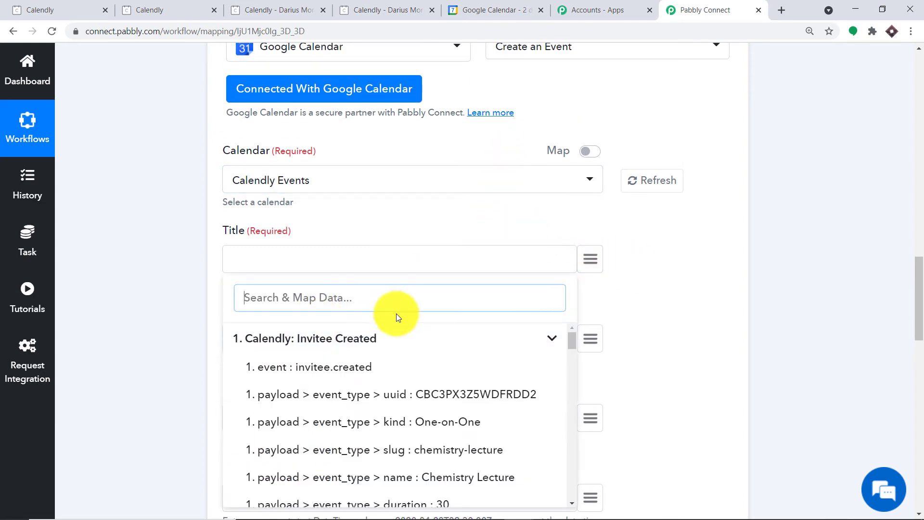
pyautogui.scroll(-2, 397, 313)
pyautogui.scroll(-2, 470, 283)
pyautogui.click(480, 301)
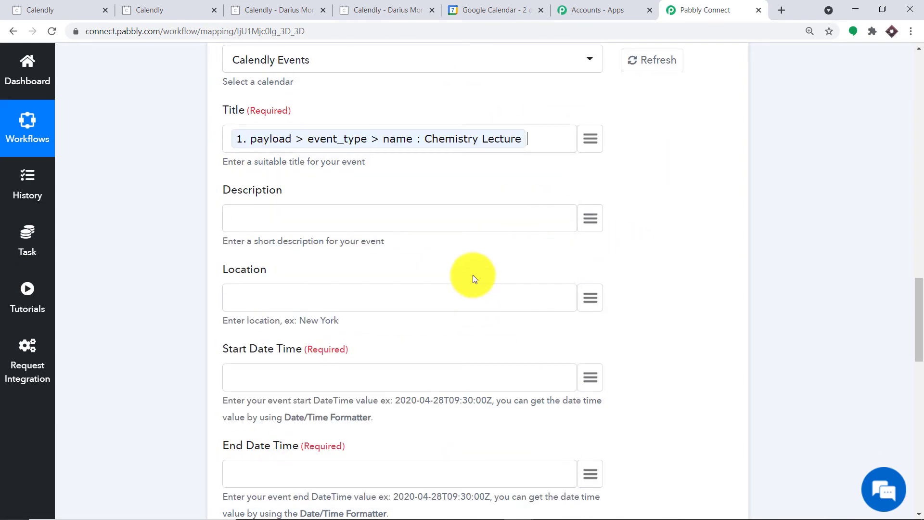
pyautogui.scroll(-1, 337, 163)
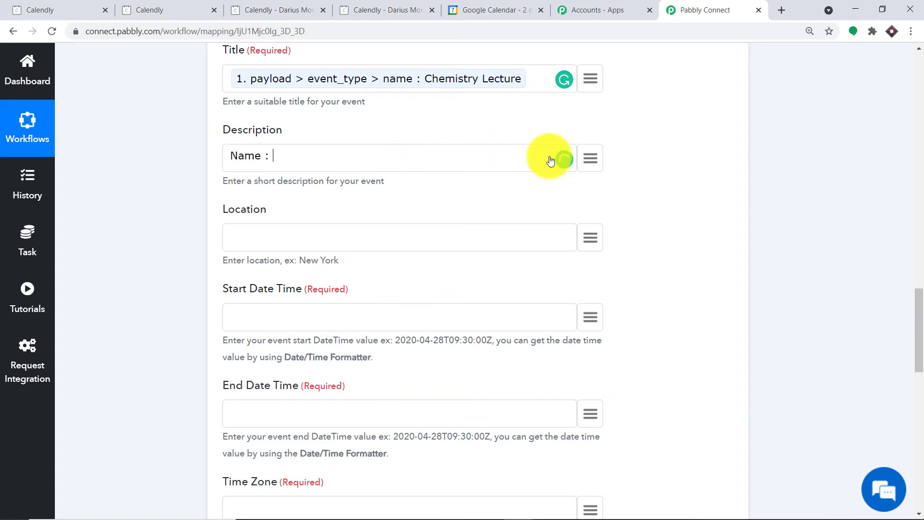
# Step: Fill Description with the invitee's name, ', Email :', and the invitee's e-mail
pyautogui.click(591, 159)
pyautogui.scroll(-8, 413, 341)
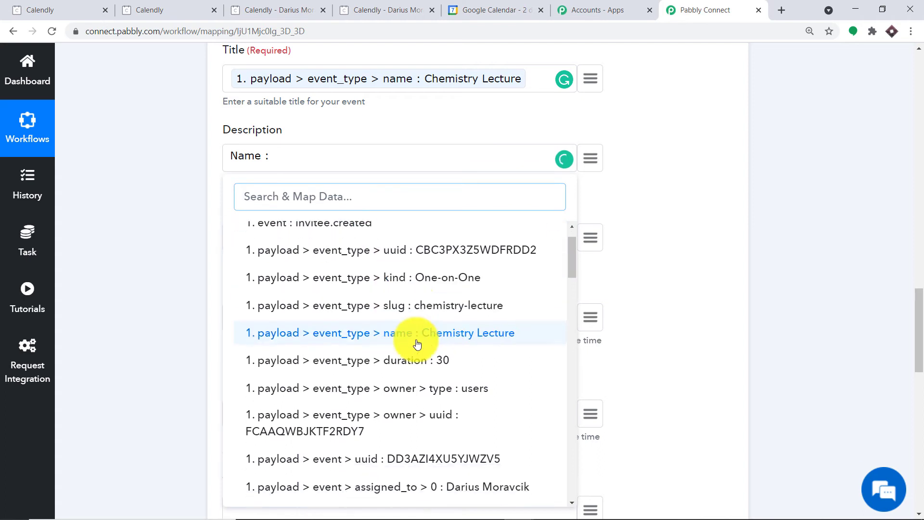
pyautogui.scroll(-10, 449, 360)
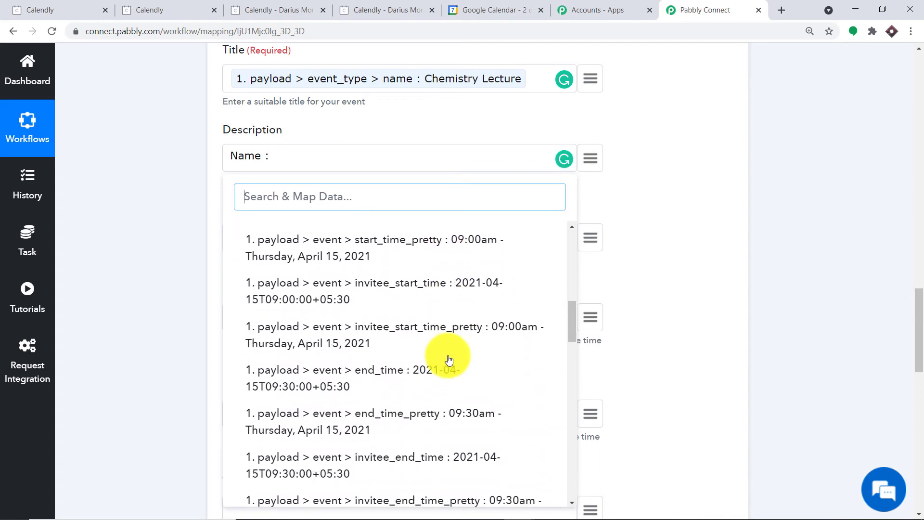
pyautogui.scroll(-3, 452, 361)
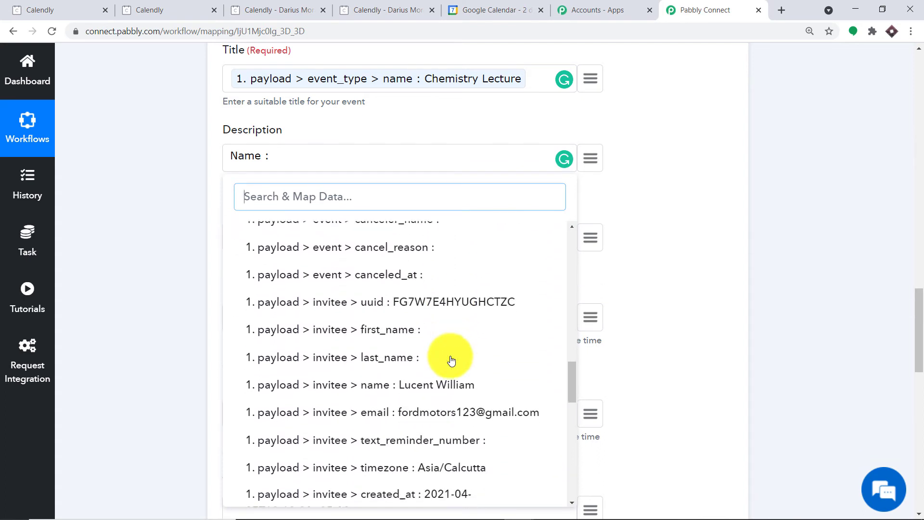
pyautogui.click(455, 334)
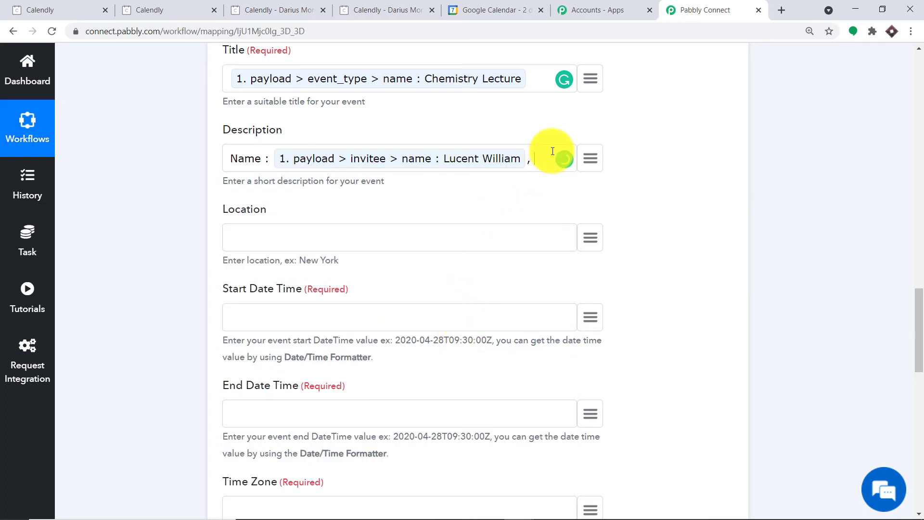
pyautogui.write(', Email :')
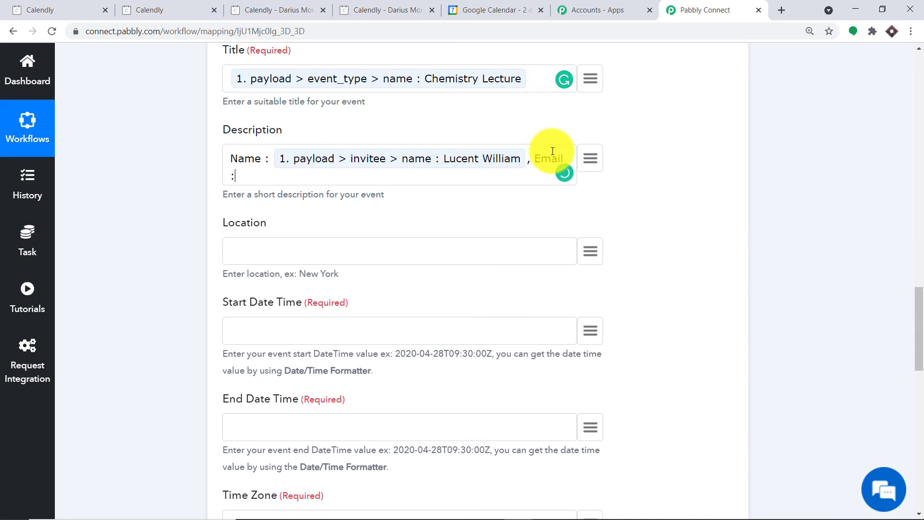
pyautogui.click(592, 158)
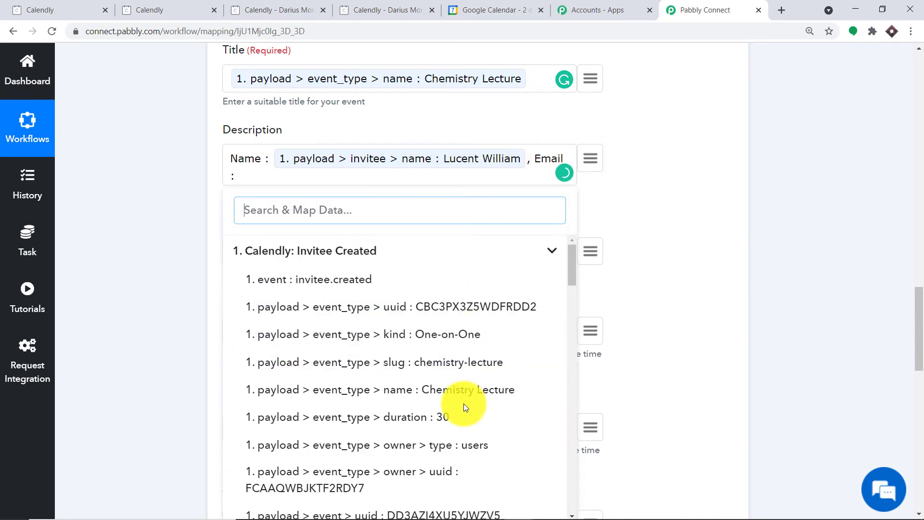
pyautogui.scroll(-7, 464, 402)
pyautogui.scroll(-10, 468, 401)
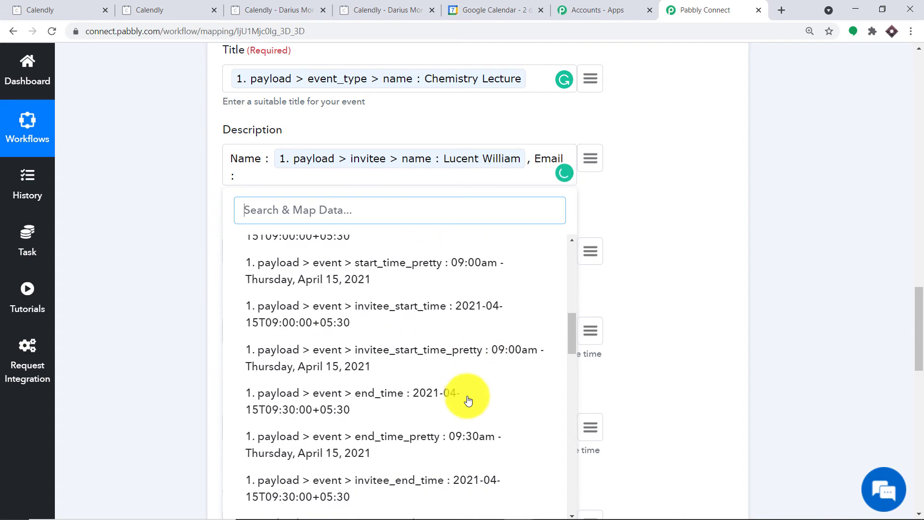
pyautogui.scroll(-4, 452, 371)
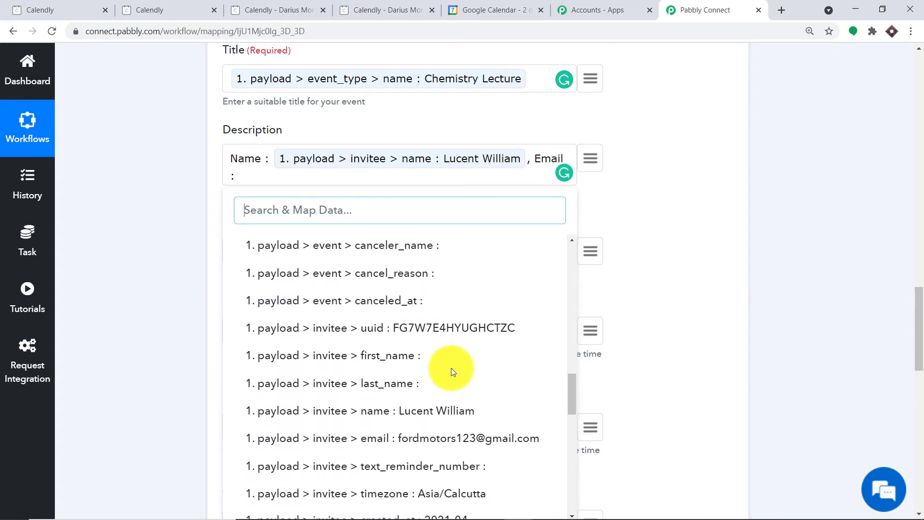
pyautogui.click(433, 379)
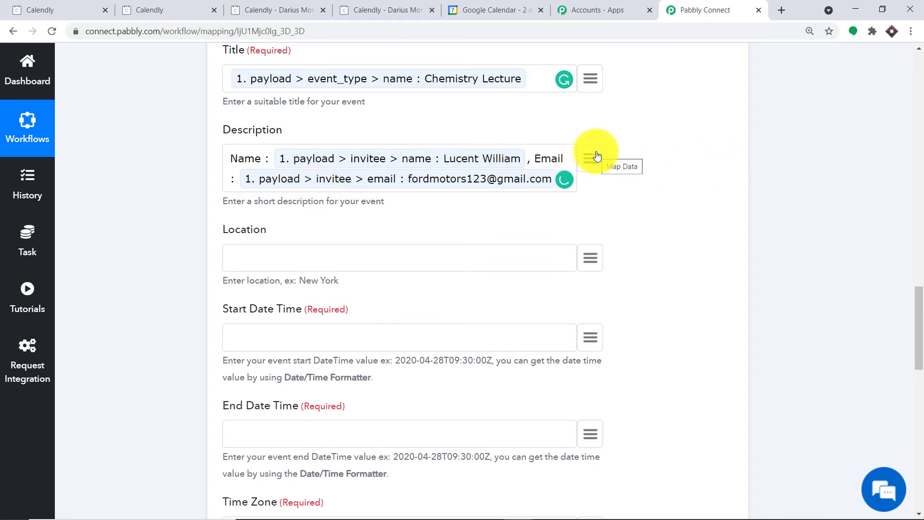
# Step: Add a 'Reminder:' label followed by the mapped questions_and_answers > 0 > answer
pyautogui.write('Reminder:')
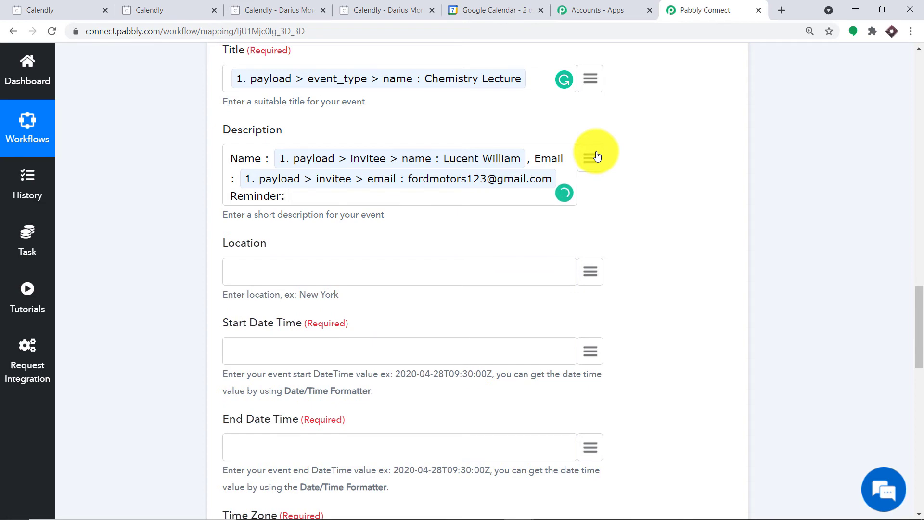
pyautogui.click(597, 155)
pyautogui.scroll(-5, 496, 312)
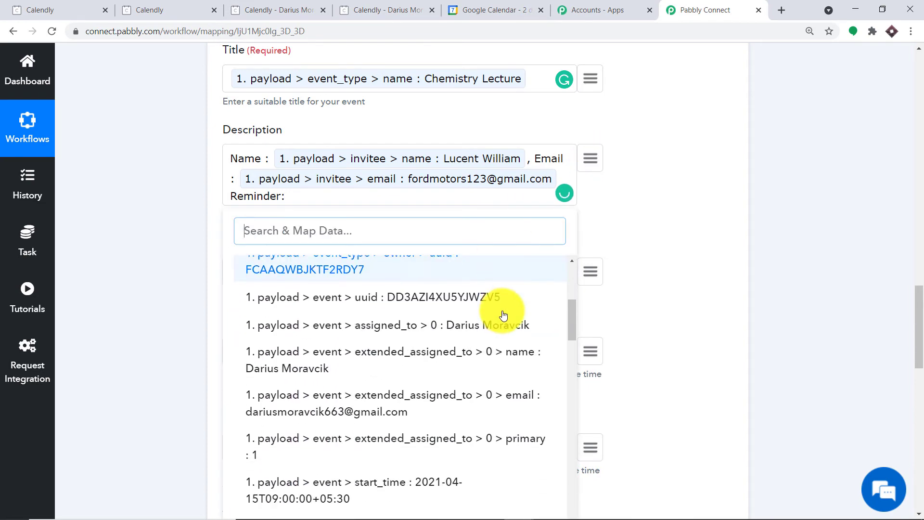
pyautogui.scroll(-10, 488, 330)
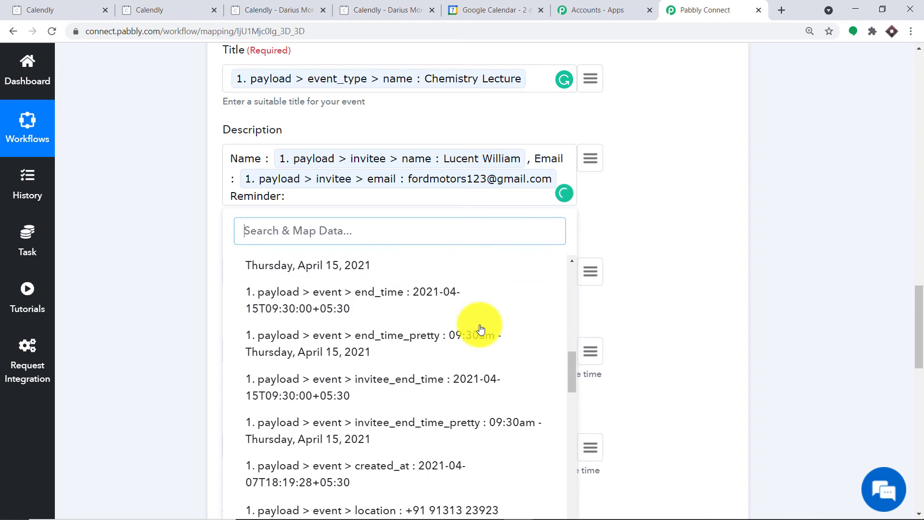
pyautogui.scroll(-10, 480, 329)
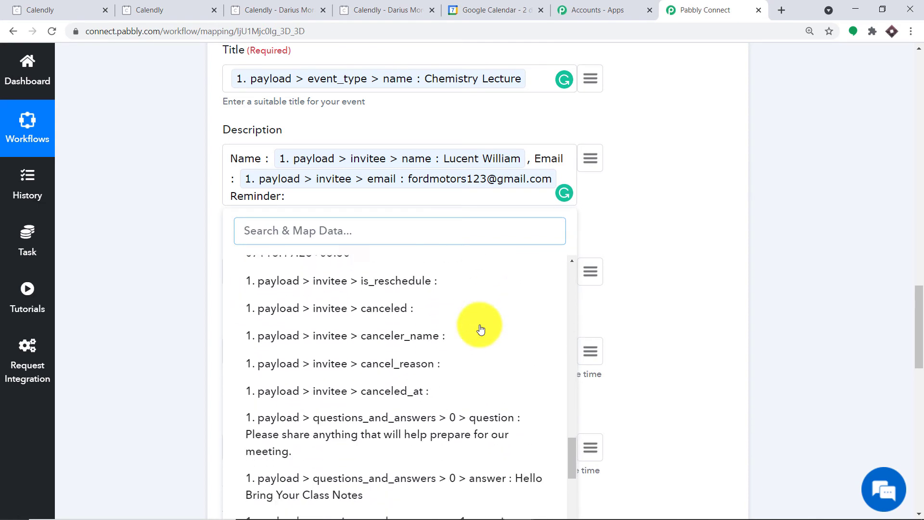
pyautogui.scroll(-2, 441, 332)
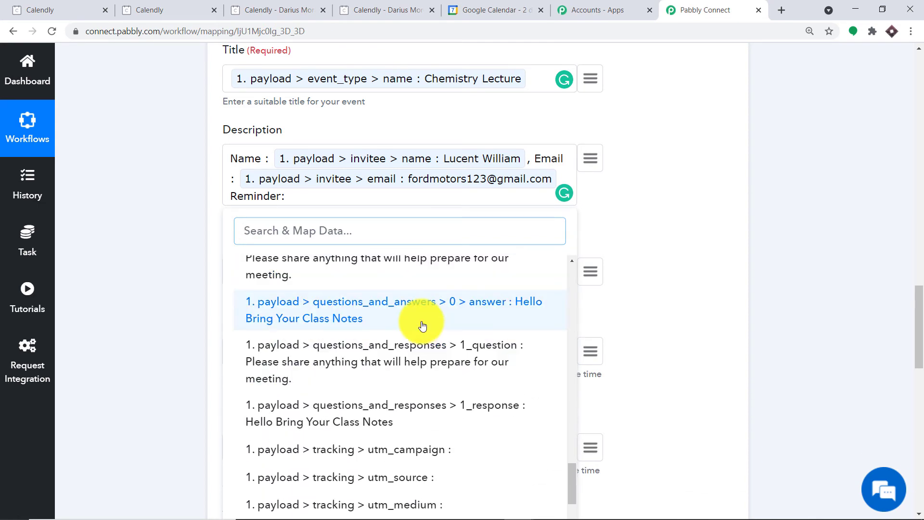
pyautogui.click(423, 326)
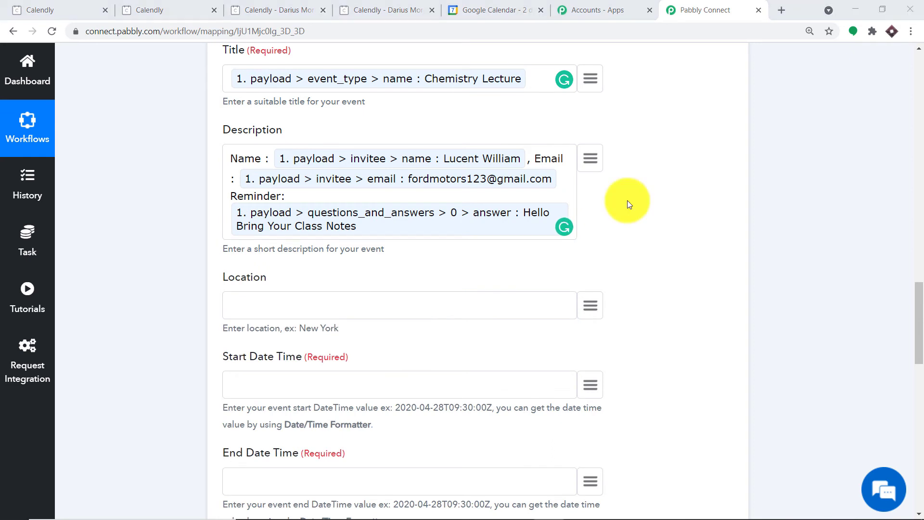
pyautogui.scroll(-2, 626, 220)
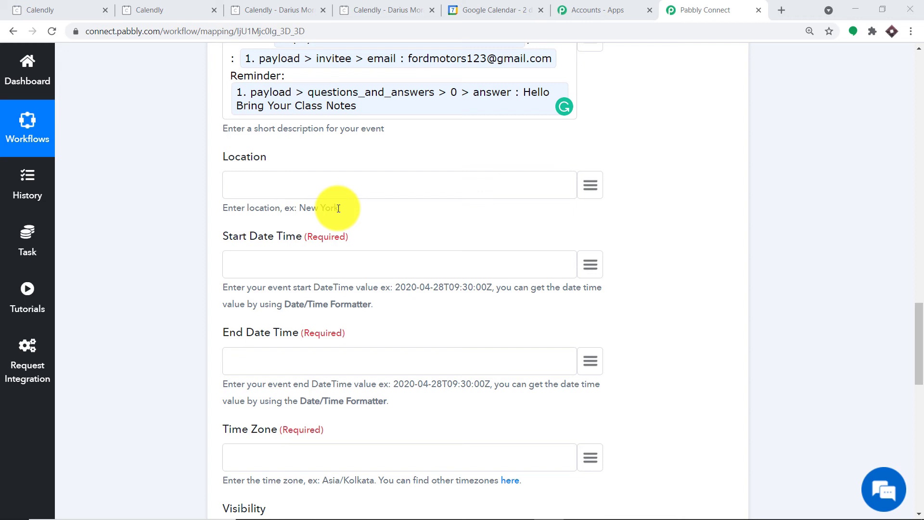
# Step: Copy the example location 'New York' from the hint, leaving the Location field empty
pyautogui.moveTo(339, 208); pyautogui.dragTo(301, 207)
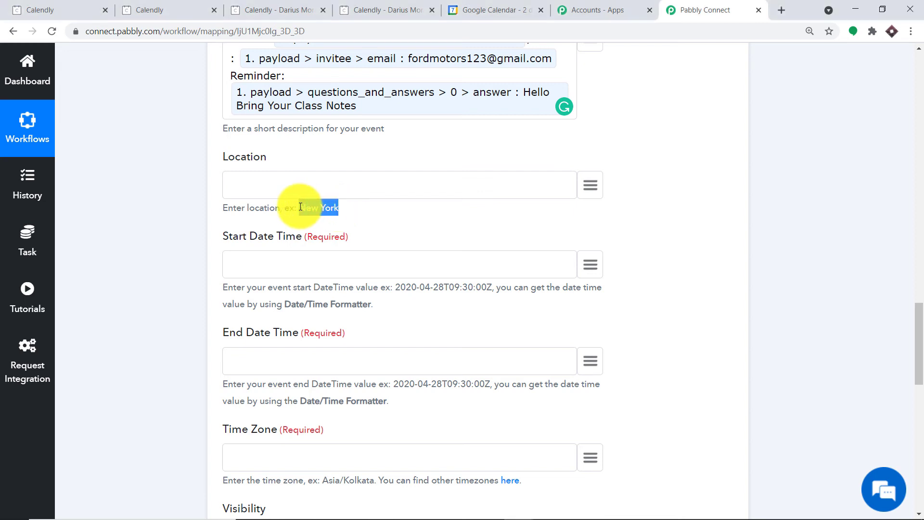
pyautogui.rightClick(300, 211)
pyautogui.click(308, 215)
pyautogui.click(289, 184)
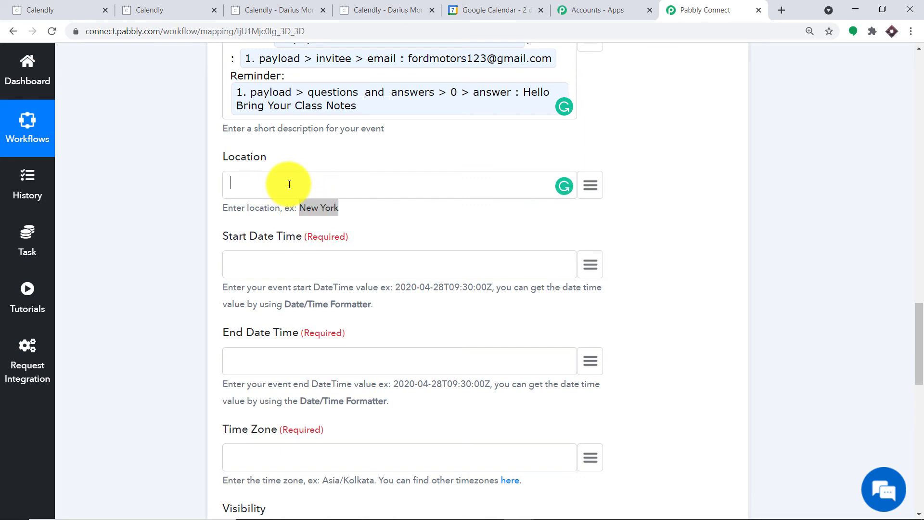
pyautogui.click(377, 209)
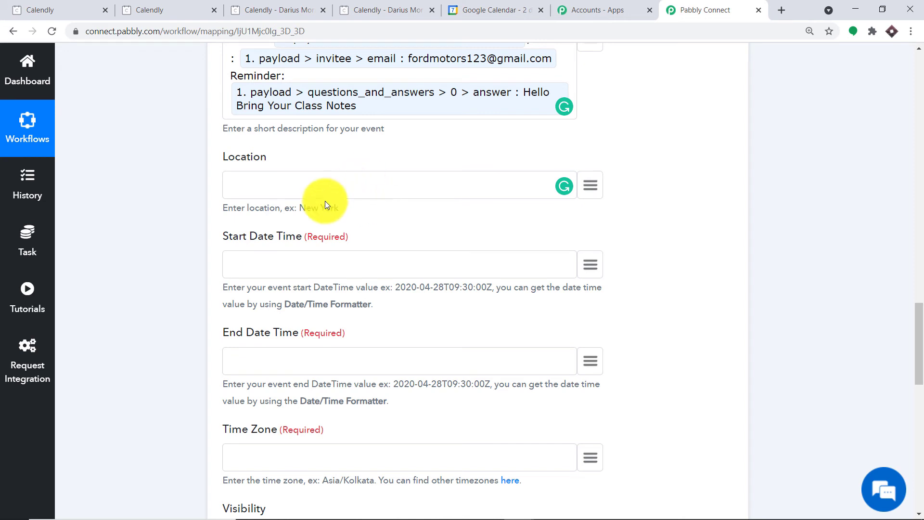
pyautogui.scroll(-1, 376, 199)
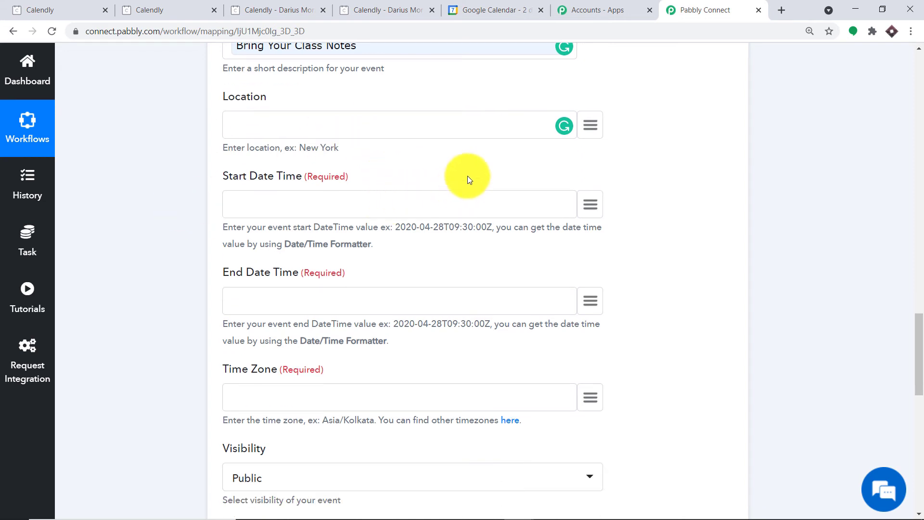
# Step: Map invitee_start_time from Calendly: Invitee Created into Start Date Time
pyautogui.click(591, 206)
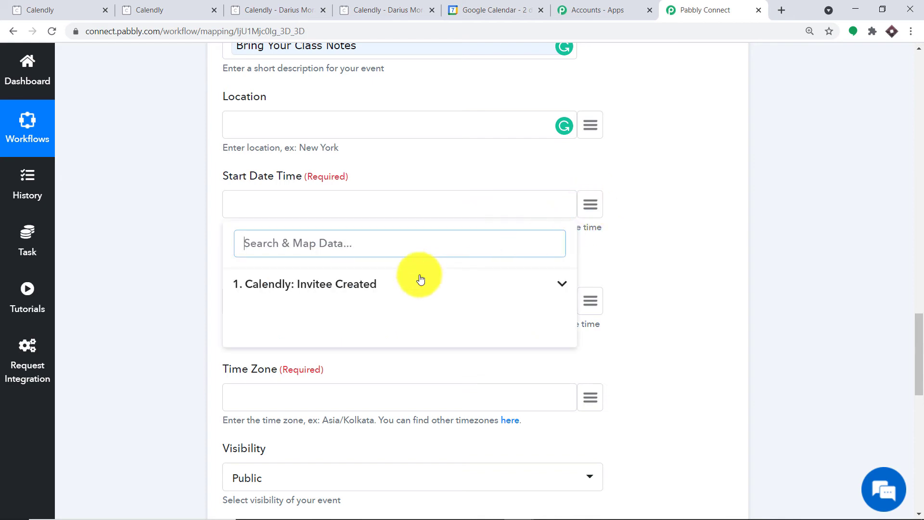
pyautogui.click(385, 282)
pyautogui.scroll(-5, 467, 294)
pyautogui.scroll(-4, 472, 309)
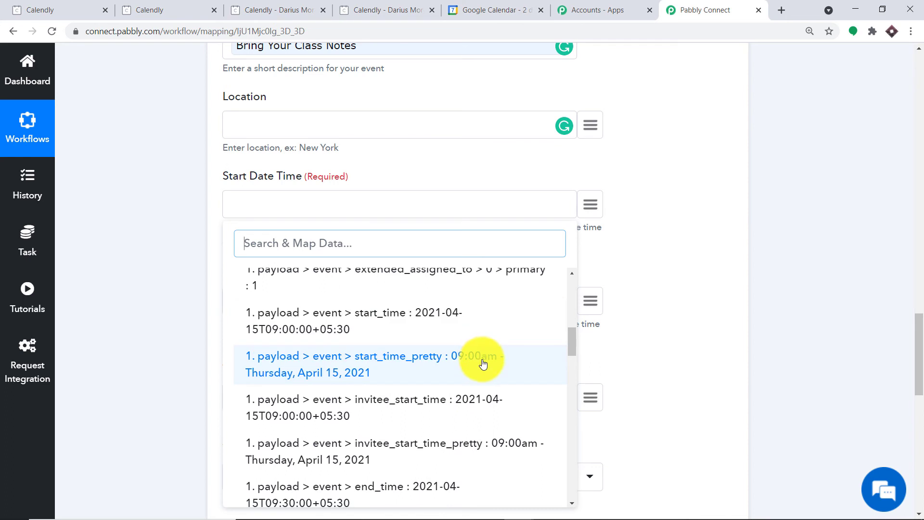
pyautogui.scroll(-1, 481, 364)
pyautogui.click(423, 358)
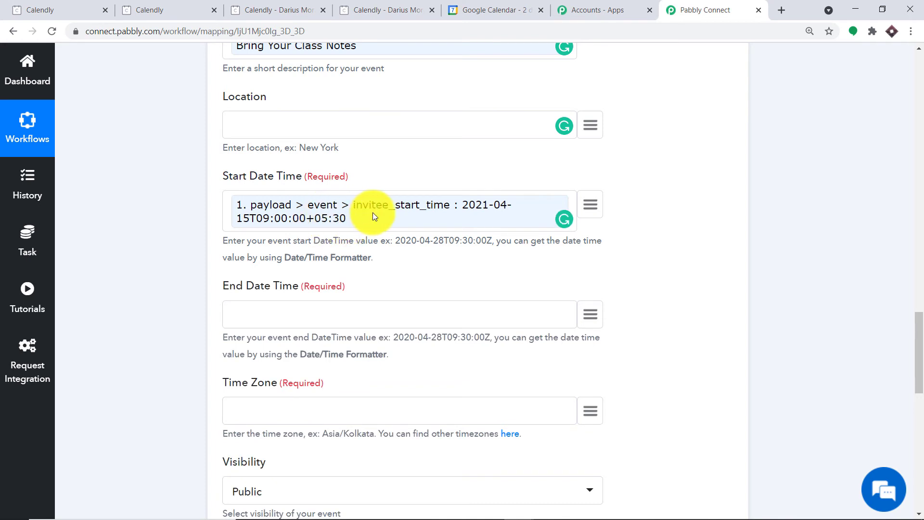
pyautogui.scroll(-3, 380, 219)
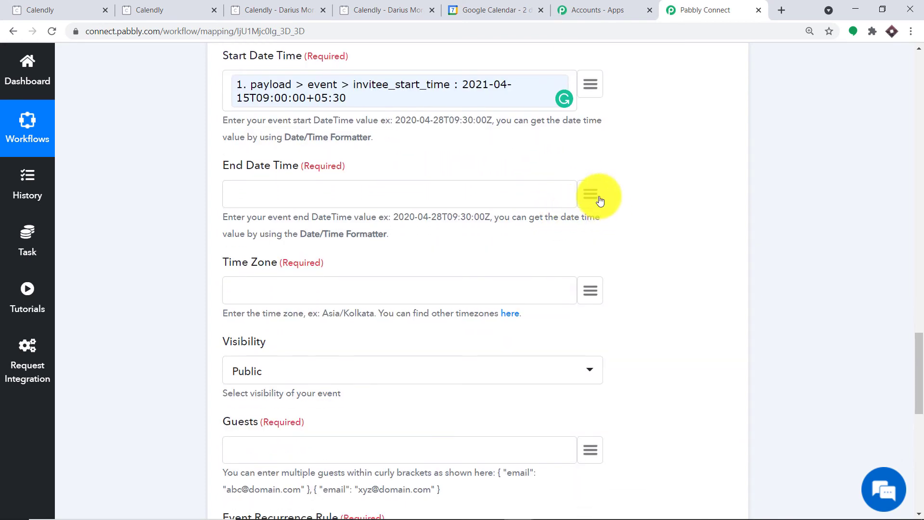
# Step: Map end_time from Calendly: Invitee Created into End Date Time
pyautogui.click(600, 201)
pyautogui.click(371, 269)
pyautogui.scroll(-4, 387, 316)
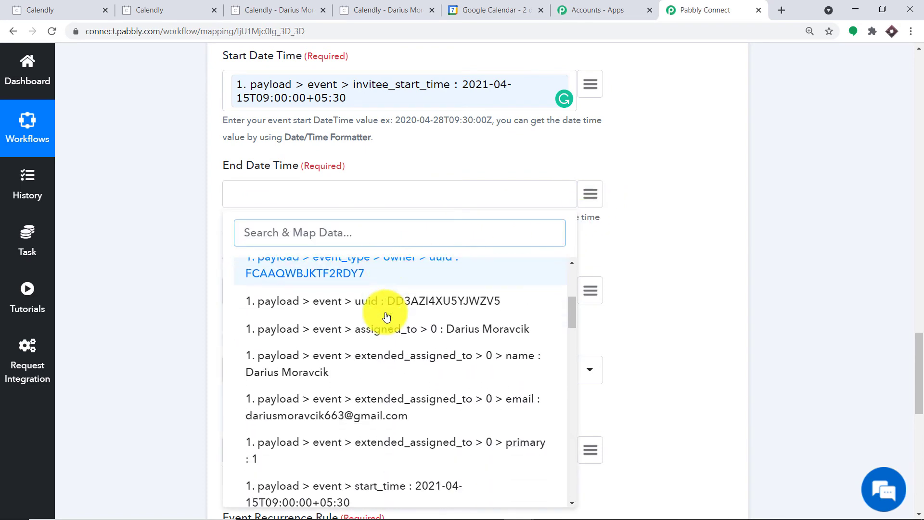
pyautogui.scroll(-3, 392, 322)
pyautogui.scroll(-3, 406, 369)
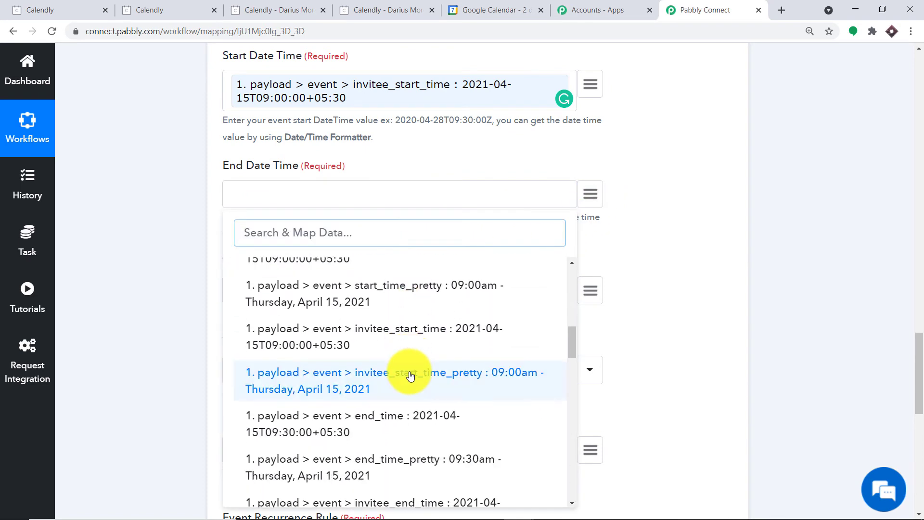
pyautogui.click(412, 431)
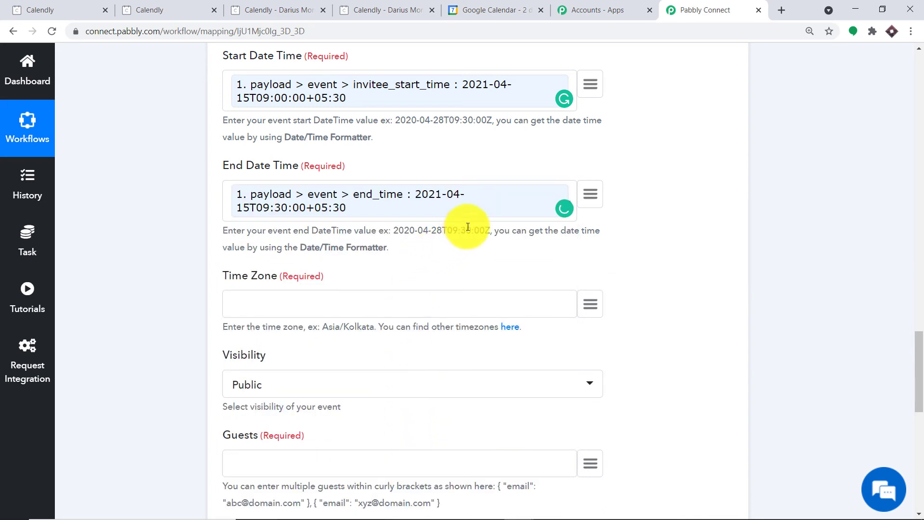
pyautogui.scroll(-3, 468, 227)
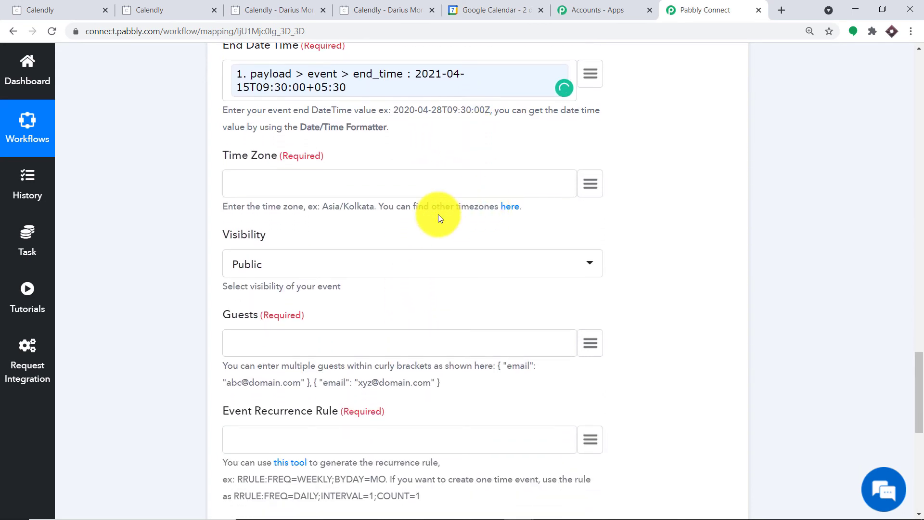
pyautogui.moveTo(374, 206); pyautogui.dragTo(328, 211)
# Step: Set the Time Zone field to Asia/Kolkata by pasting it from the hint
pyautogui.click(331, 219)
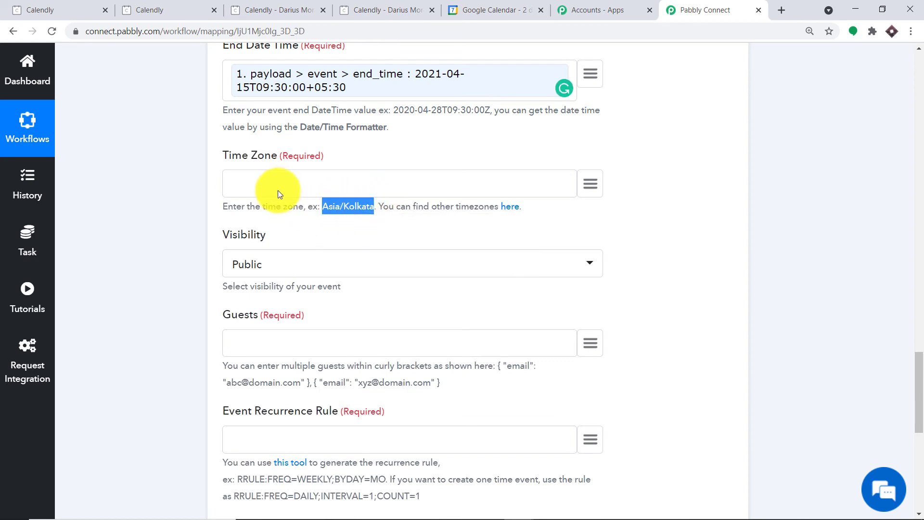
pyautogui.click(277, 181)
pyautogui.rightClick(277, 182)
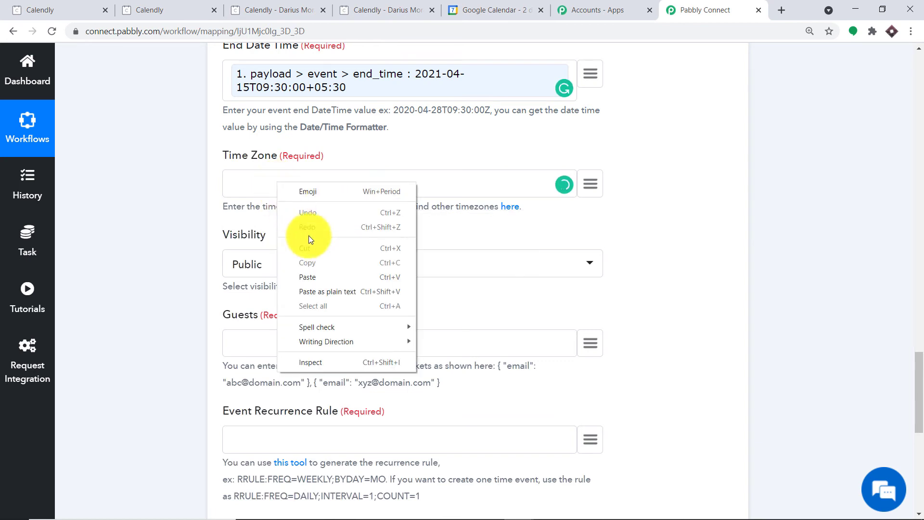
pyautogui.click(321, 277)
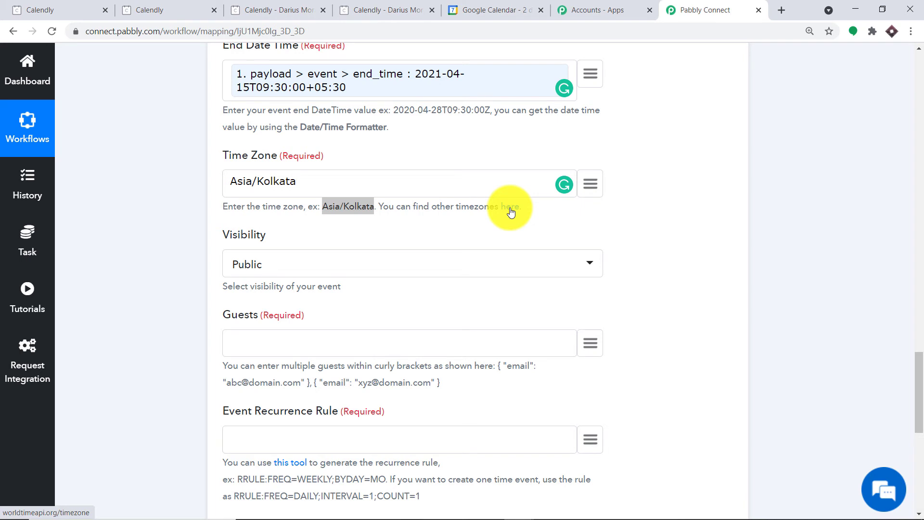
# Step: Keep the event's Visibility set to Public
pyautogui.scroll(-3, 427, 223)
pyautogui.click(240, 142)
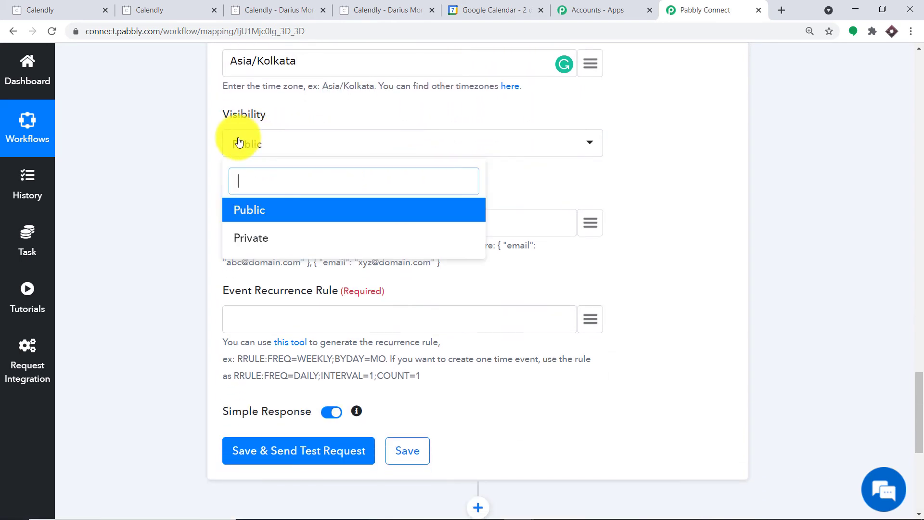
pyautogui.click(270, 209)
pyautogui.scroll(-1, 409, 147)
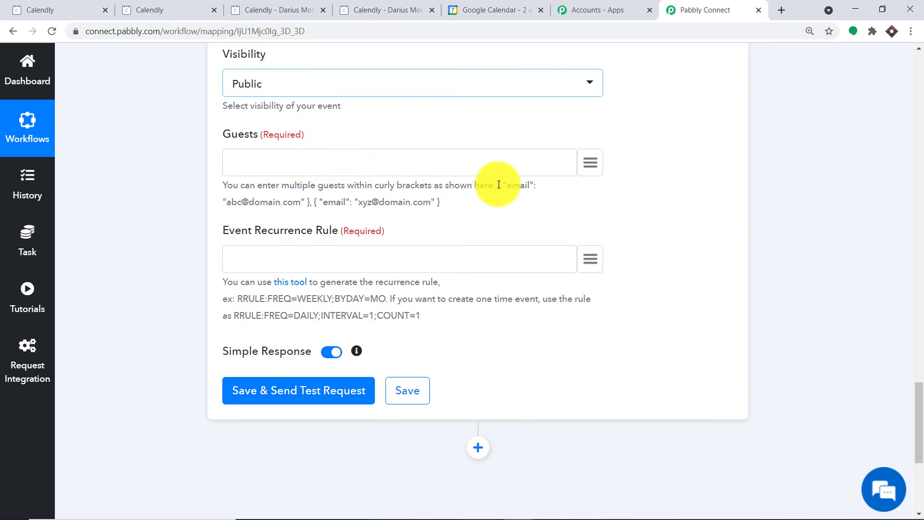
# Step: Paste the hint's { "email": "…" } guest entry into Guests and replace its address with the first guest's e-mail
pyautogui.moveTo(497, 186); pyautogui.dragTo(305, 201)
pyautogui.rightClick(305, 200)
pyautogui.click(326, 208)
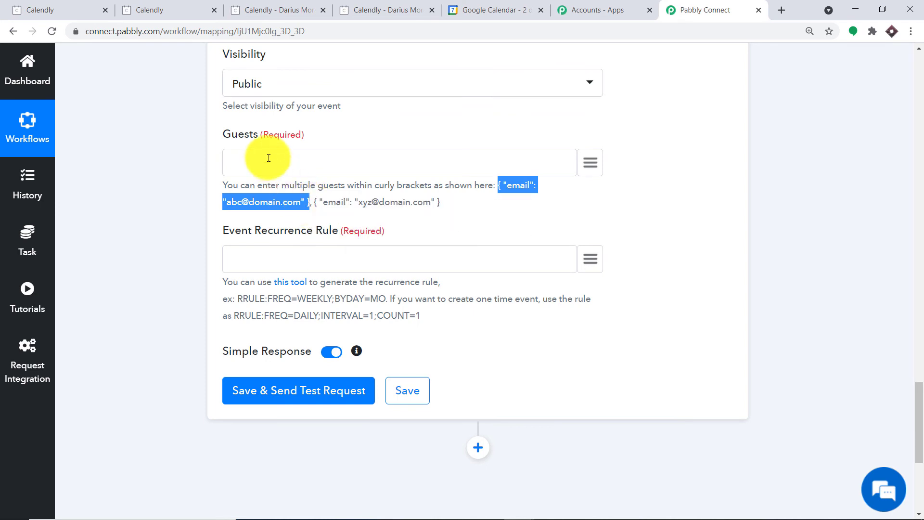
pyautogui.click(265, 155)
pyautogui.rightClick(265, 155)
pyautogui.click(318, 250)
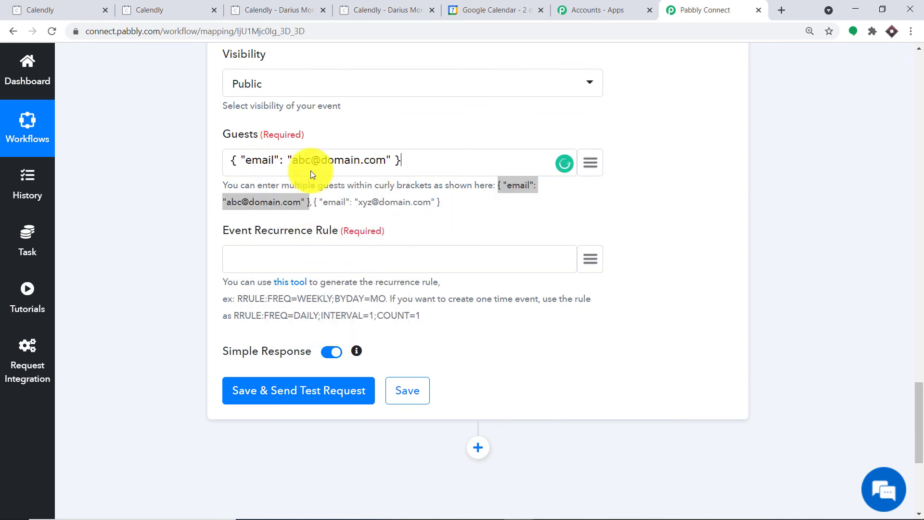
pyautogui.moveTo(386, 161); pyautogui.dragTo(294, 162)
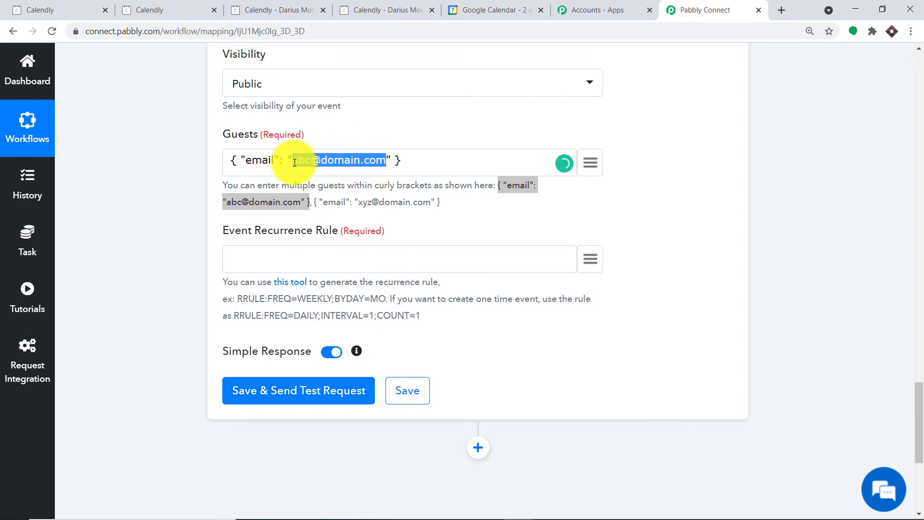
pyautogui.press('BackSpace')
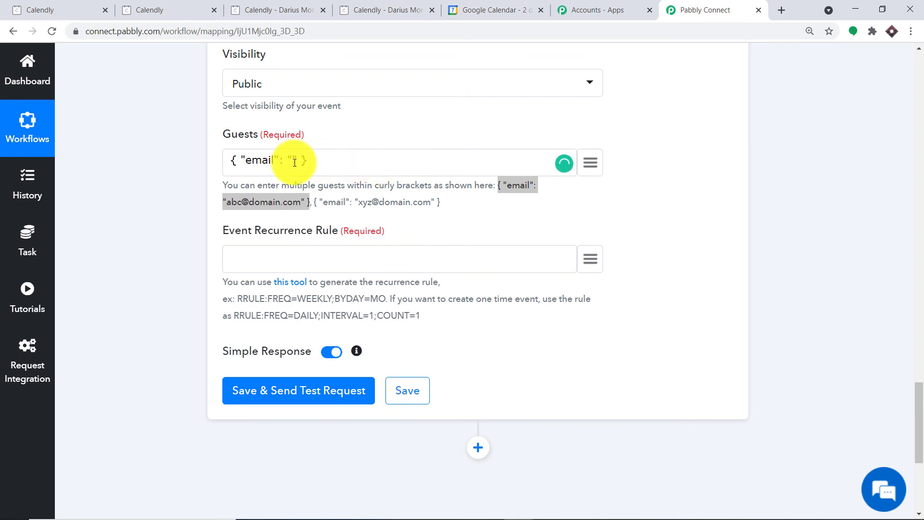
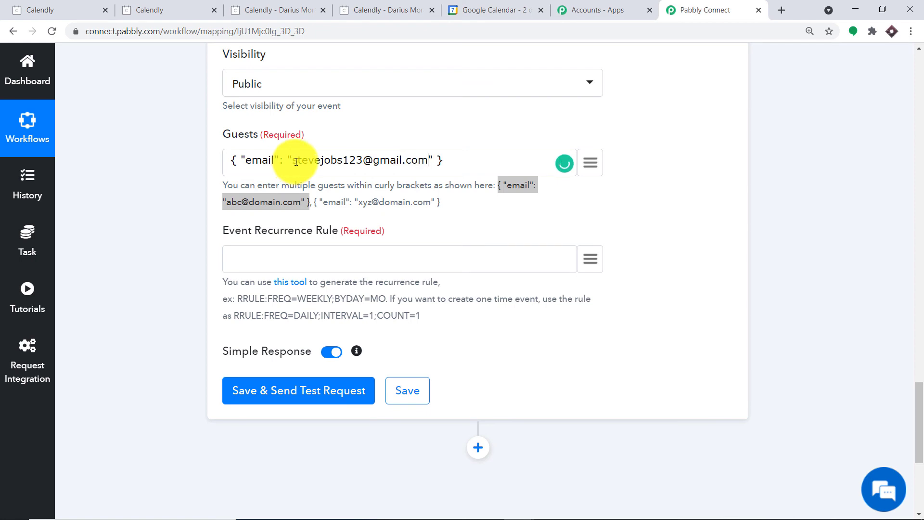
# Step: Append a second guest entry, replacing its placeholder with the second guest's e-mail
pyautogui.rightClick(468, 156)
pyautogui.click(506, 238)
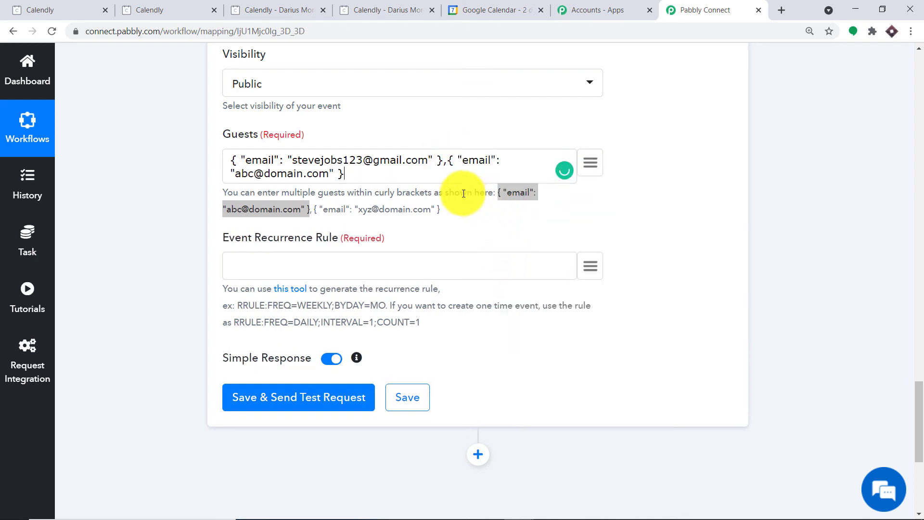
pyautogui.moveTo(329, 174); pyautogui.dragTo(236, 173)
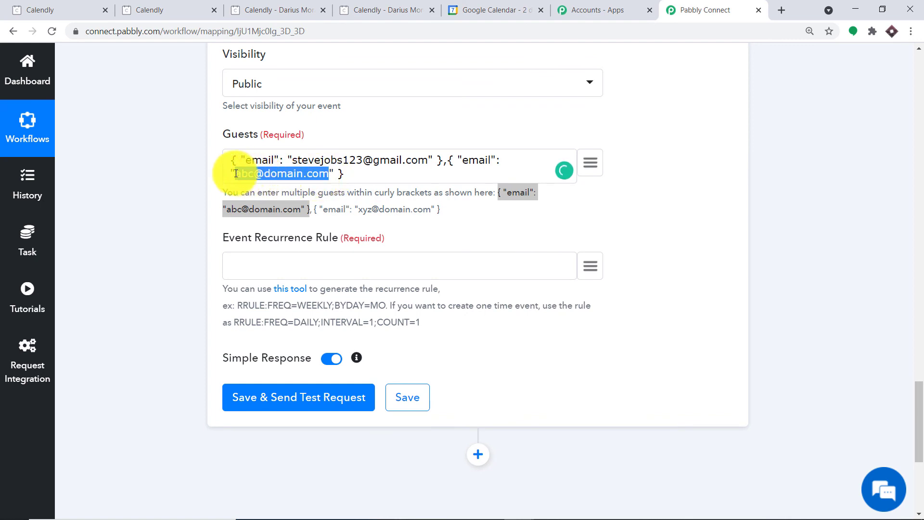
pyautogui.press('BackSpace')
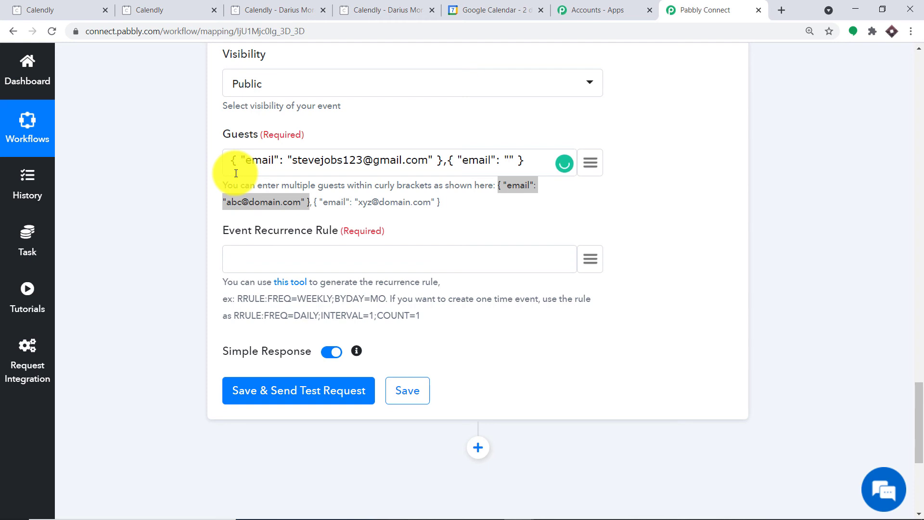
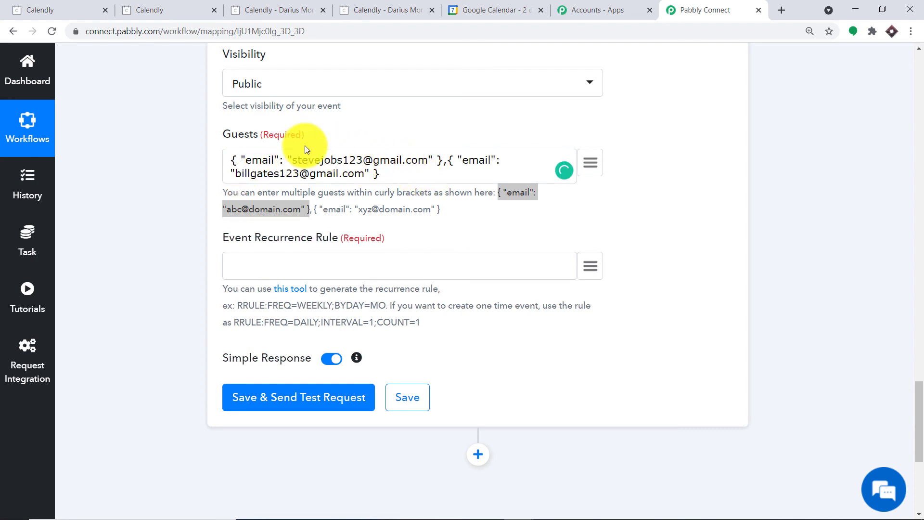
pyautogui.click(368, 130)
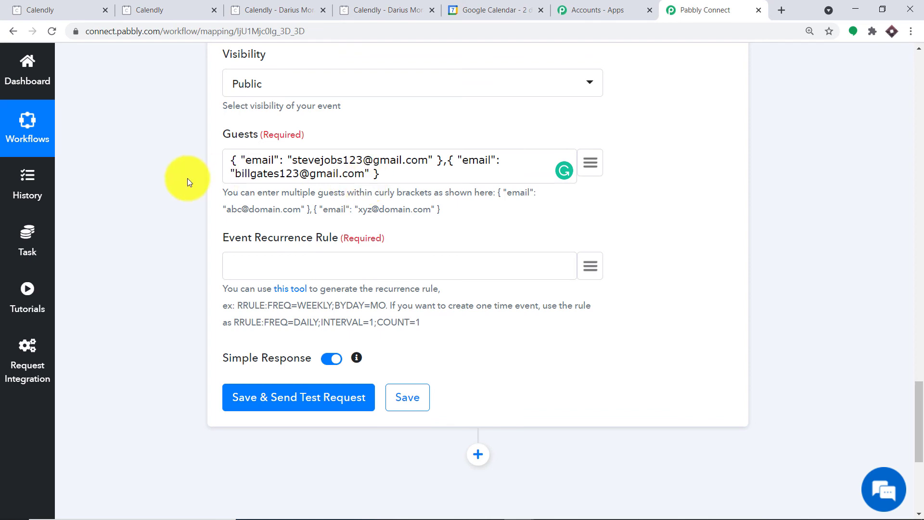
# Step: Copy the help text's one-time rule RRULE:FREQ=DAILY;INTERVAL=1;COUNT=1 into Event Recurrence Rule
pyautogui.scroll(-1, 414, 178)
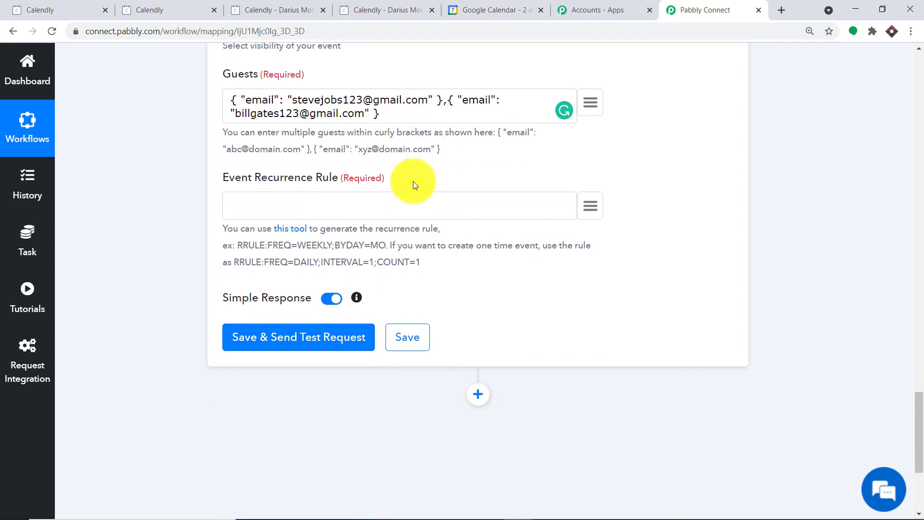
pyautogui.click(282, 207)
pyautogui.moveTo(420, 262); pyautogui.dragTo(235, 261)
pyautogui.rightClick(241, 267)
pyautogui.click(247, 271)
pyautogui.click(255, 208)
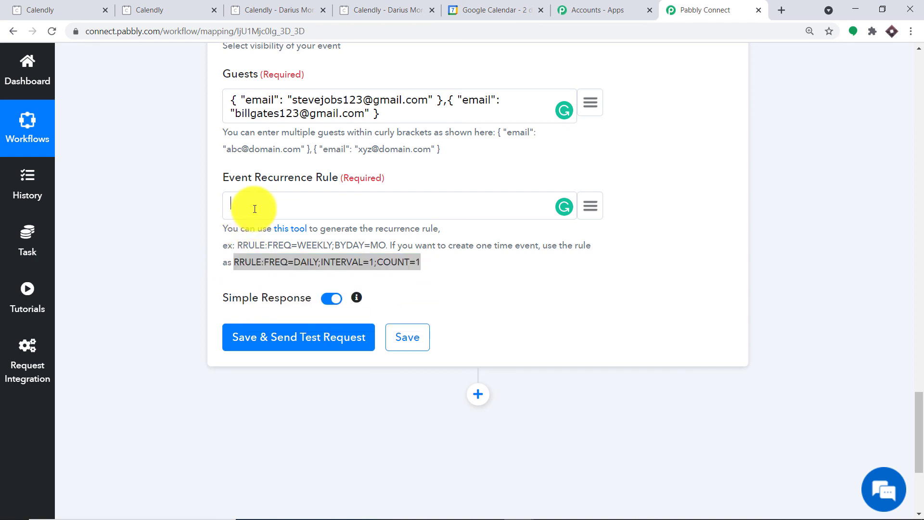
pyautogui.rightClick(255, 209)
pyautogui.click(296, 300)
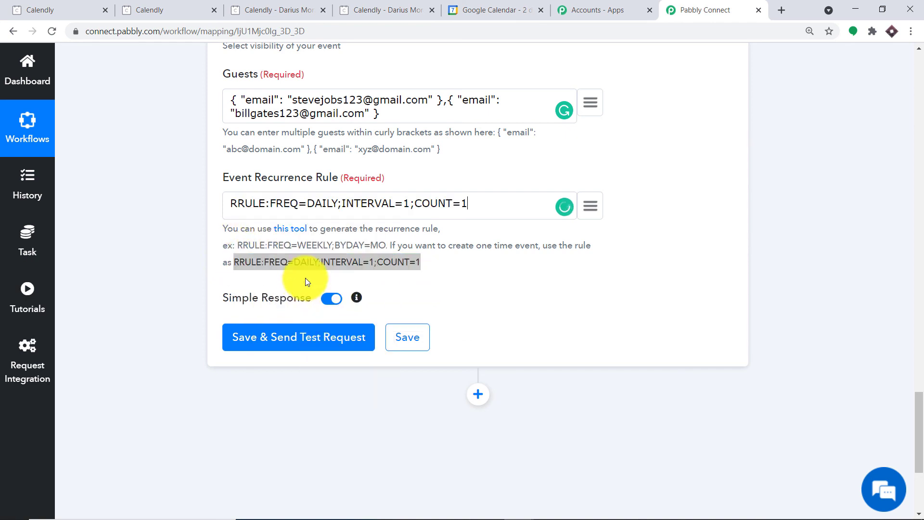
# Step: Open the RRULE generator tool linked in the help text in a new tab
pyautogui.click(378, 248)
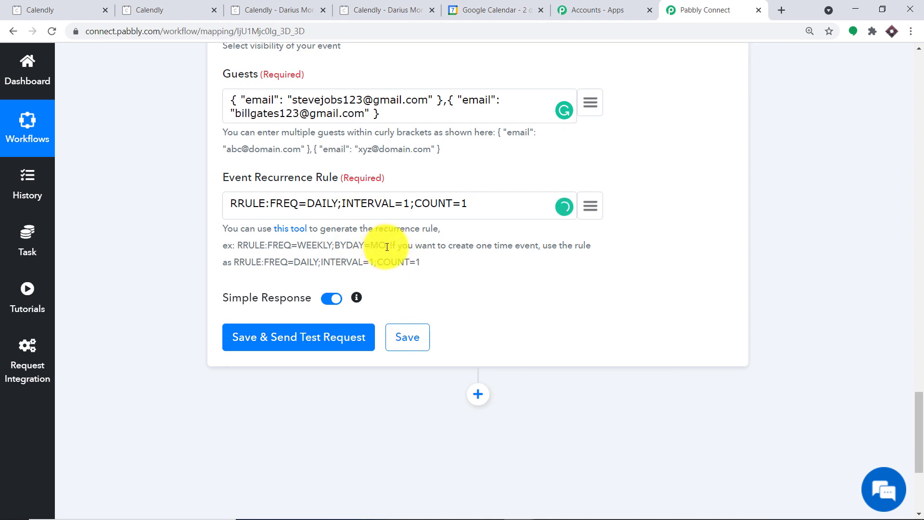
pyautogui.moveTo(386, 246); pyautogui.dragTo(240, 239)
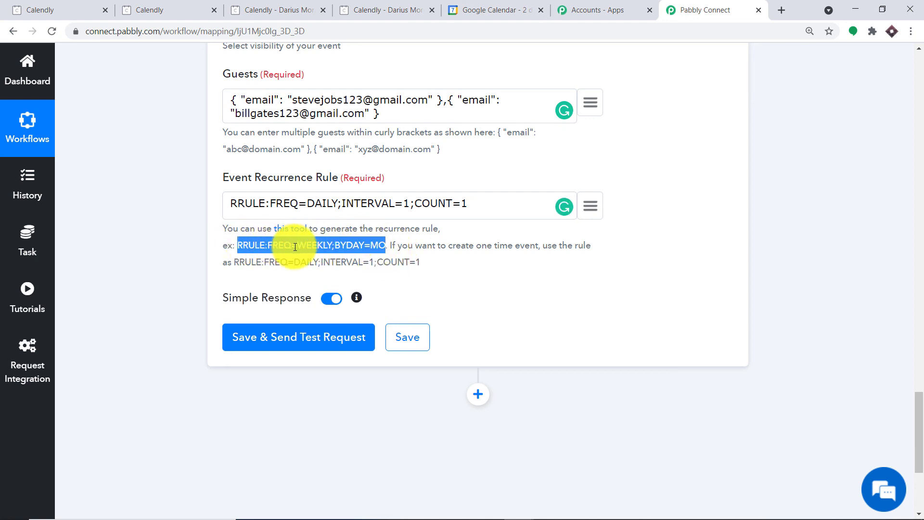
pyautogui.click(398, 248)
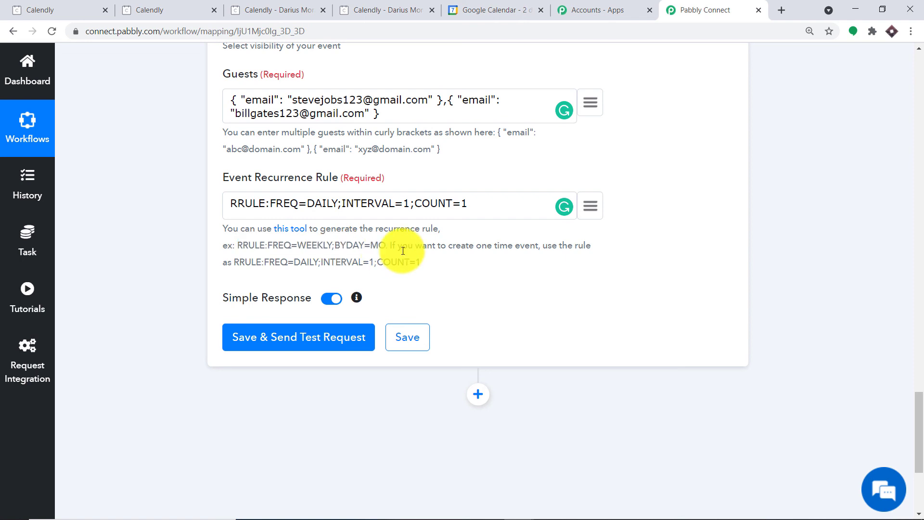
pyautogui.rightClick(295, 234)
pyautogui.click(318, 239)
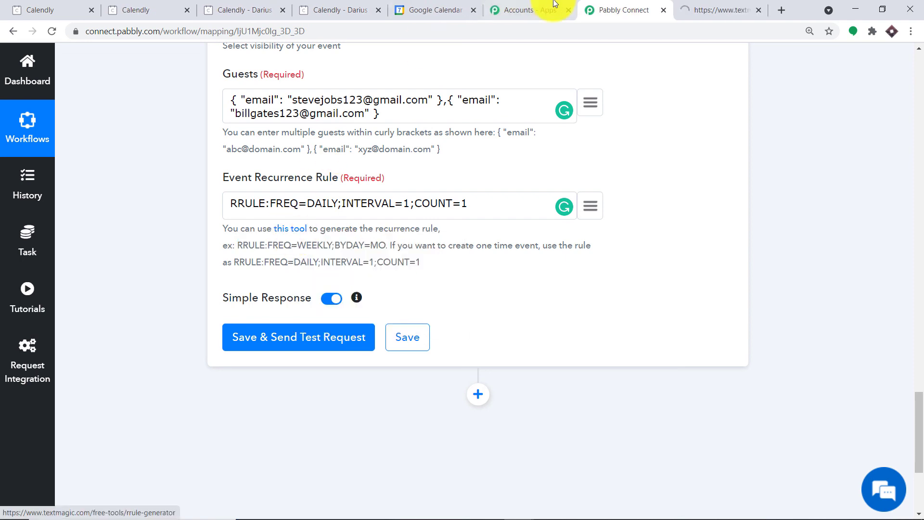
pyautogui.click(714, 7)
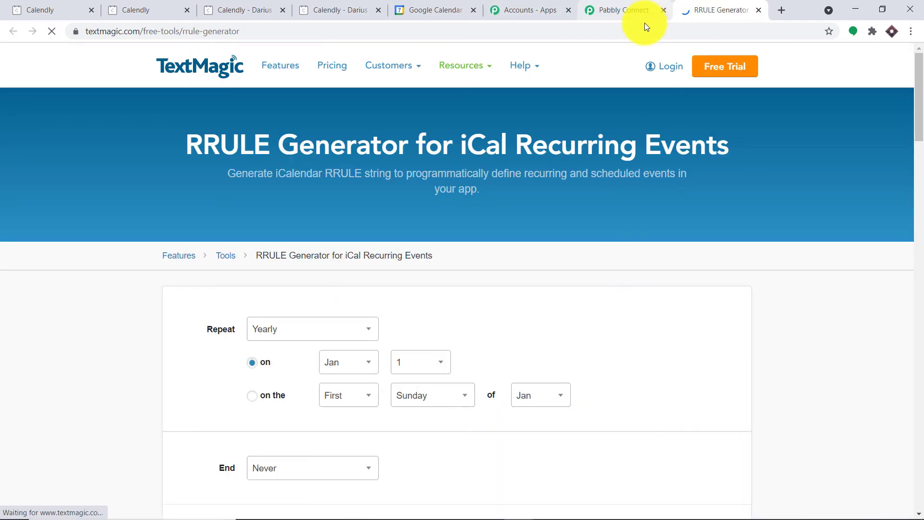
pyautogui.scroll(-3, 285, 326)
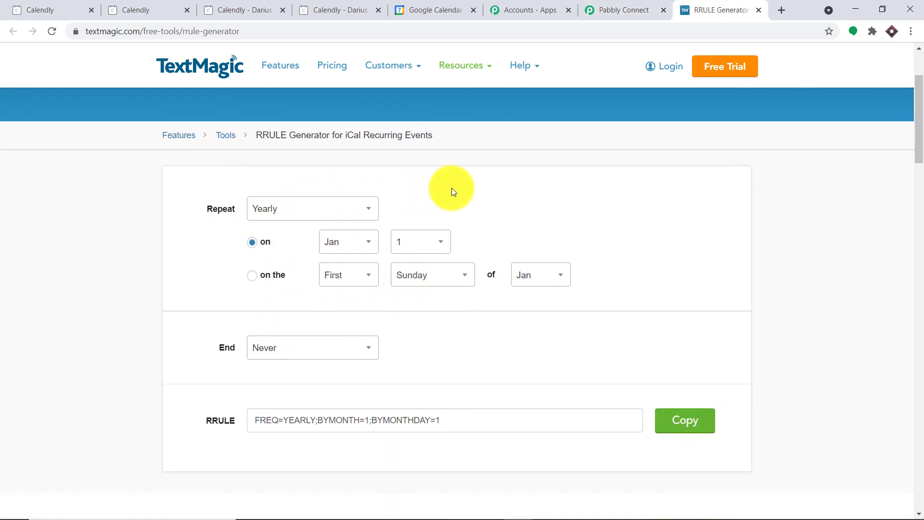
pyautogui.click(626, 9)
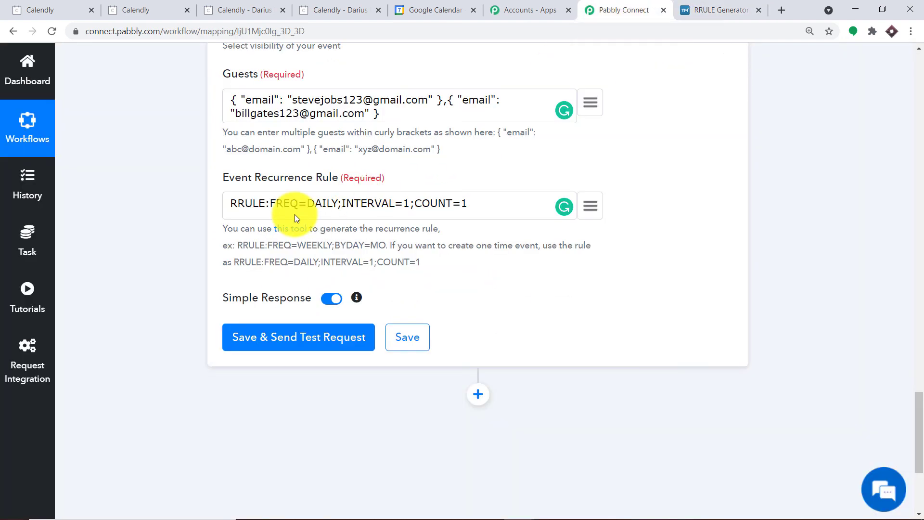
# Step: Send a test request creating the Chemistry Lecture event, review the response, then switch to Google Calendar
pyautogui.scroll(-1, 457, 227)
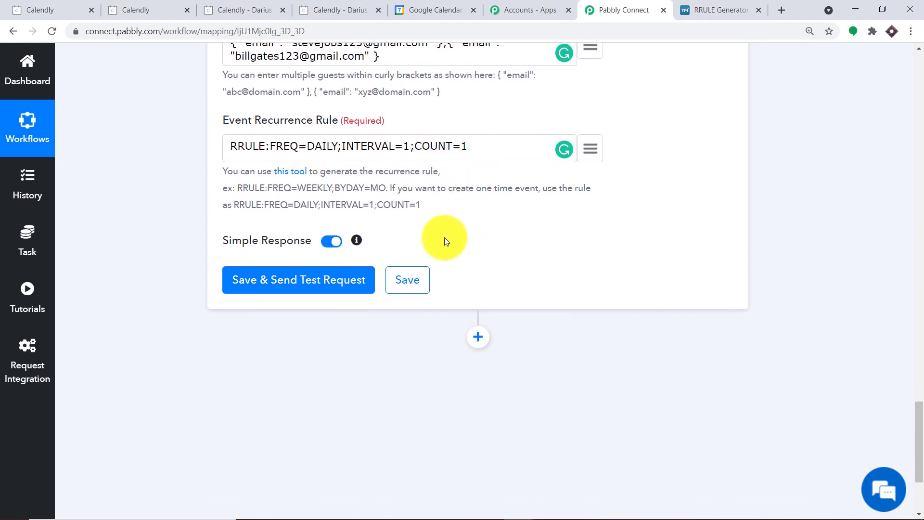
pyautogui.click(305, 290)
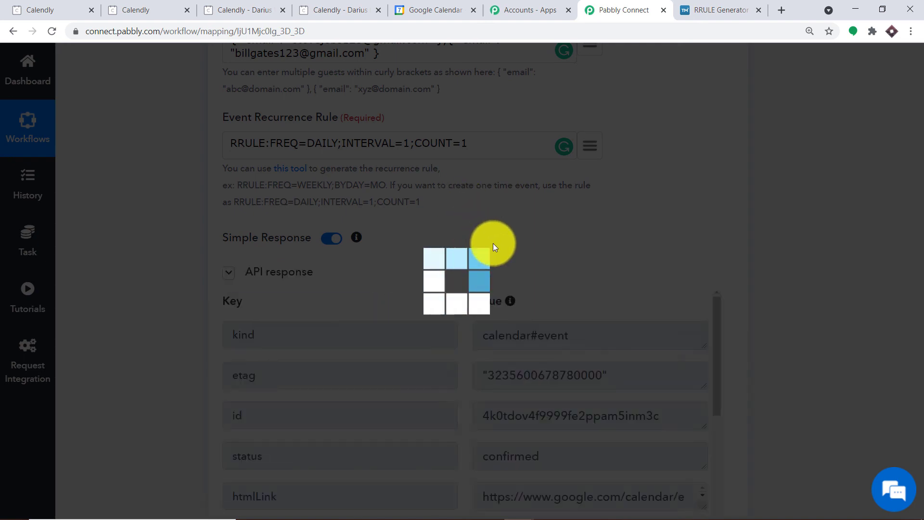
pyautogui.scroll(-2, 516, 268)
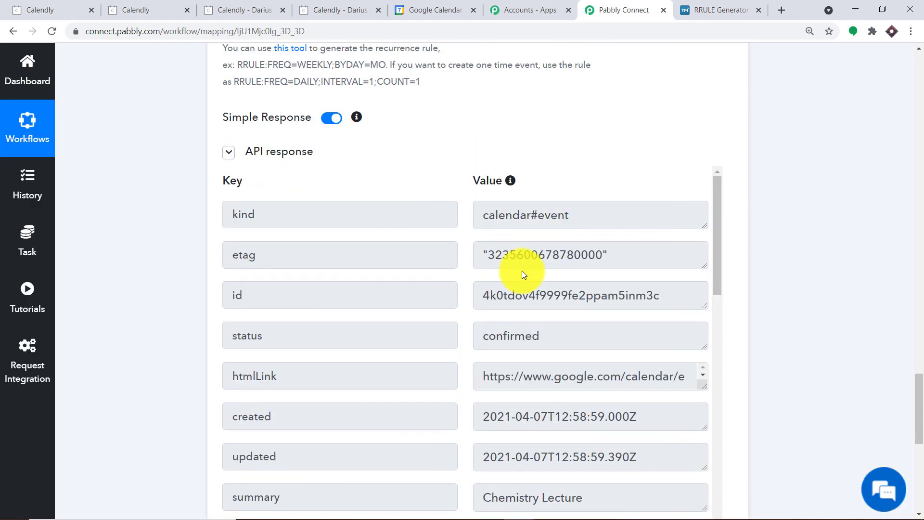
pyautogui.scroll(2, 519, 270)
pyautogui.scroll(10, 520, 262)
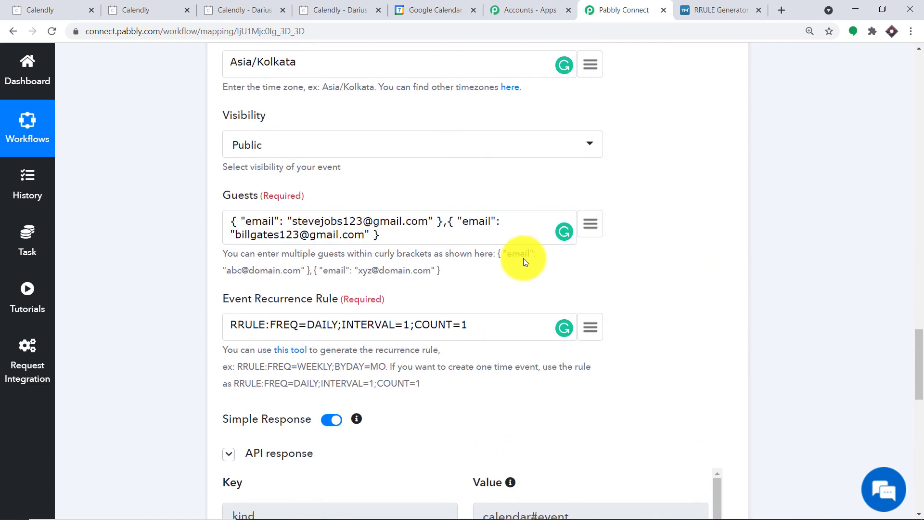
pyautogui.scroll(1, 489, 268)
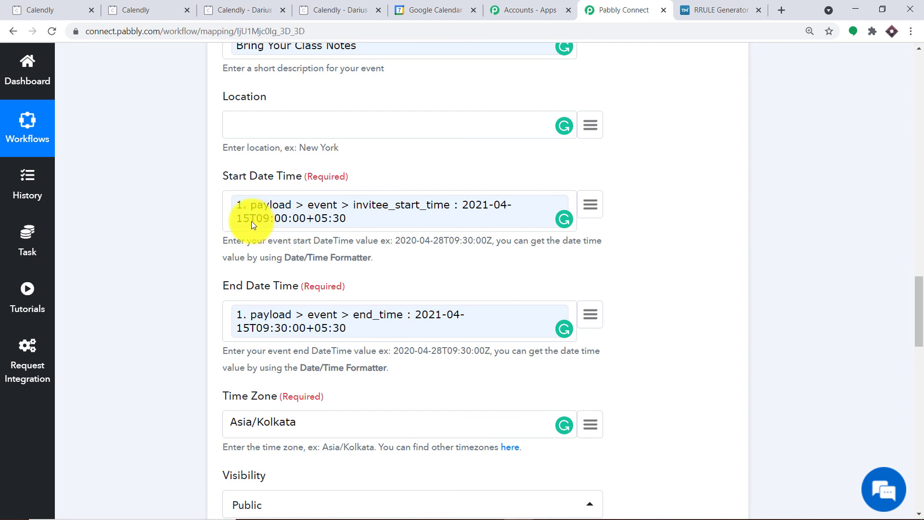
pyautogui.click(413, 6)
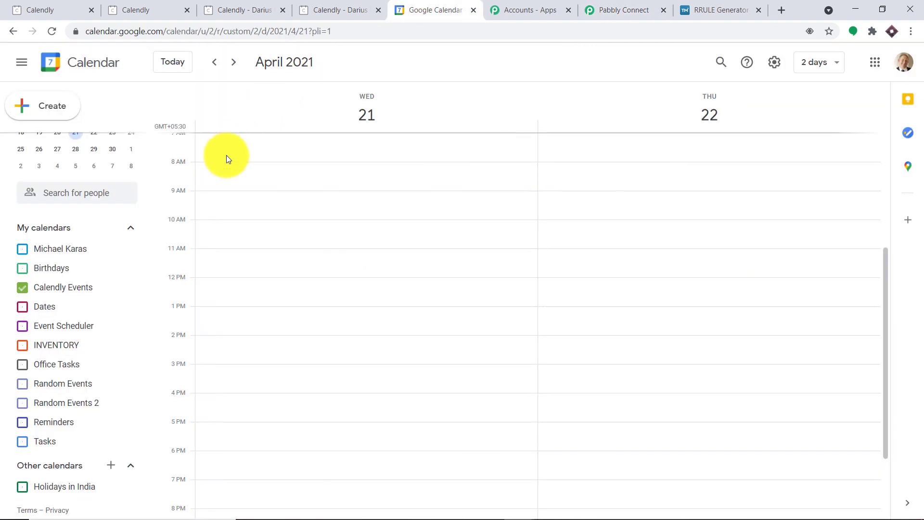
# Step: Open the April 15, 9:00–9:30am Chemistry Lecture event and confirm it lists two guests
pyautogui.scroll(3, 73, 270)
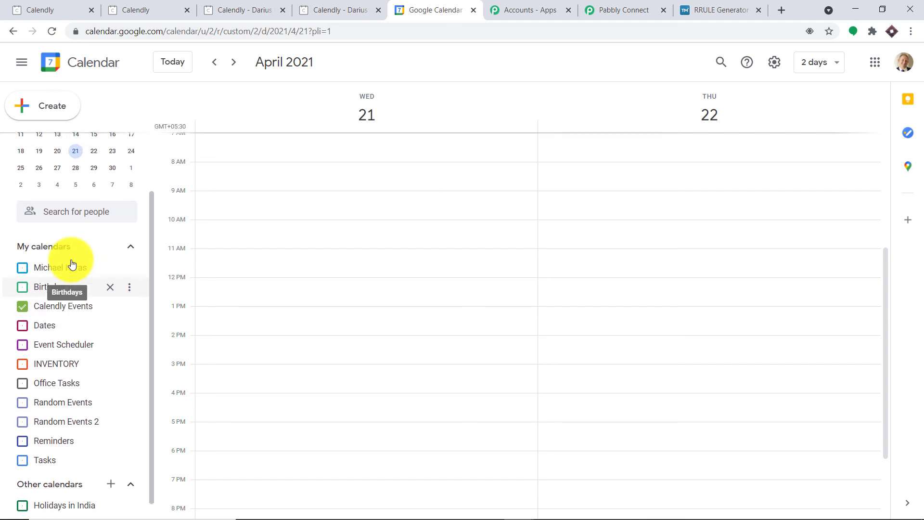
pyautogui.click(96, 209)
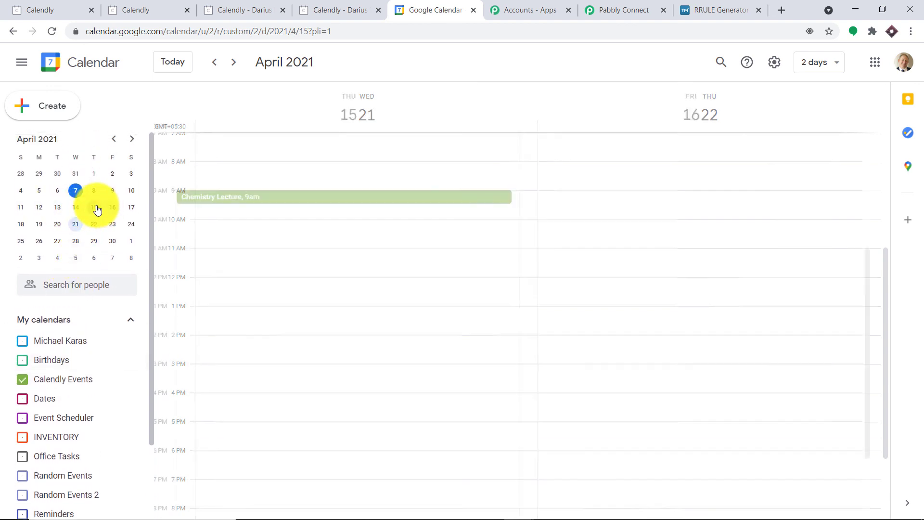
pyautogui.click(250, 202)
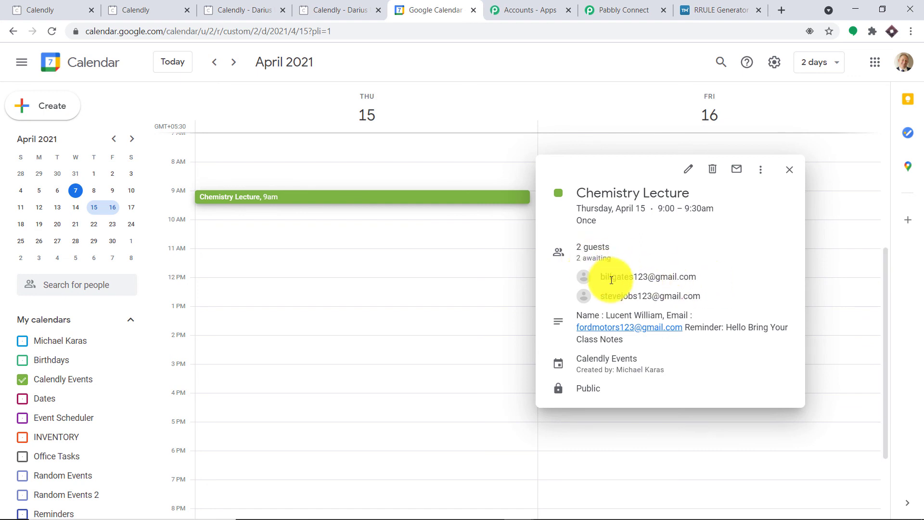
pyautogui.moveTo(618, 272)
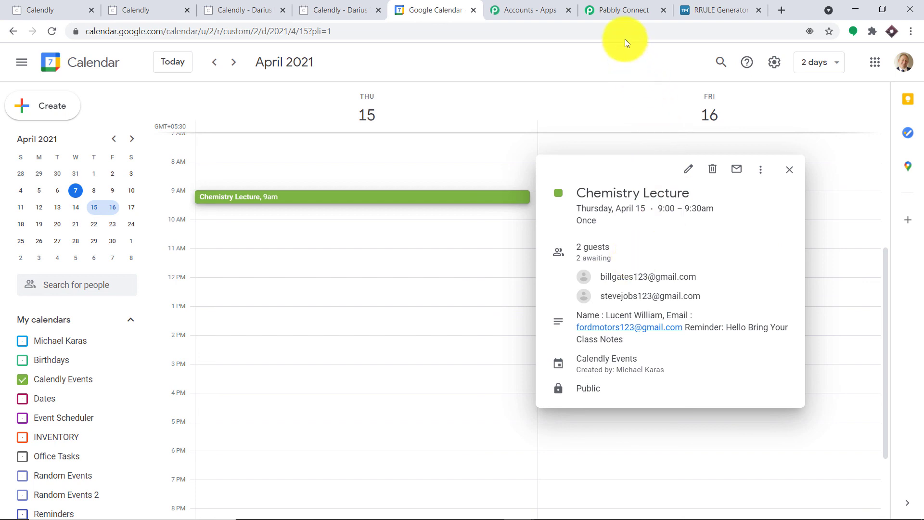
# Step: Back in Pabbly Connect, collapse the Google Calendar action and Calendly trigger step cards
pyautogui.click(624, 10)
pyautogui.moveTo(918, 320); pyautogui.dragTo(915, 181)
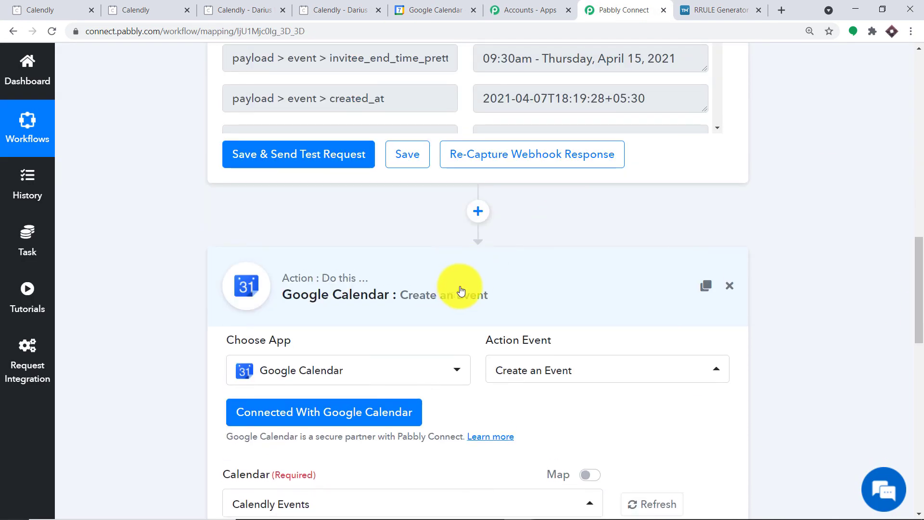
pyautogui.click(461, 291)
pyautogui.moveTo(915, 320); pyautogui.dragTo(918, 103)
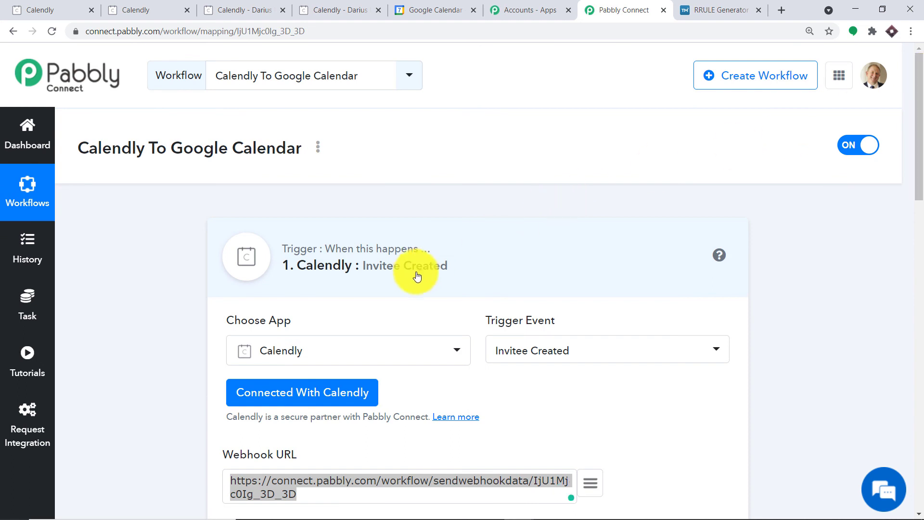
pyautogui.click(553, 245)
pyautogui.moveTo(913, 218); pyautogui.dragTo(910, 264)
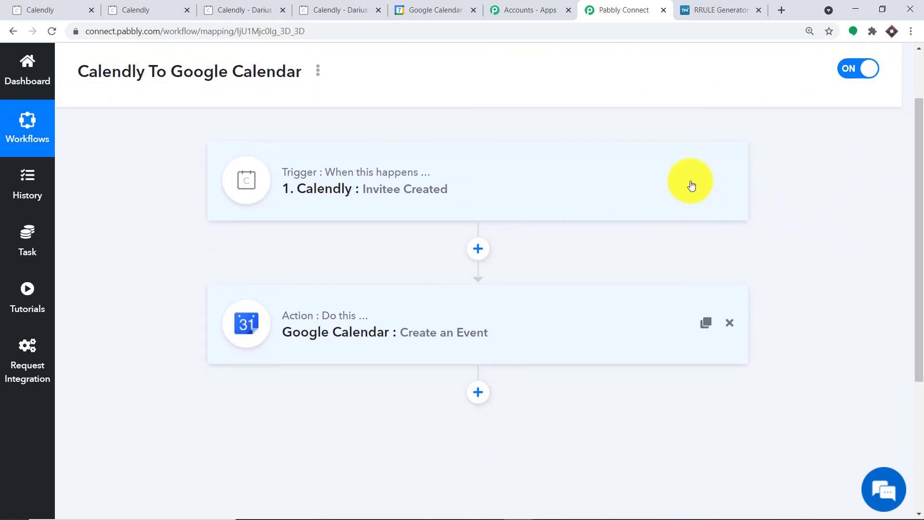